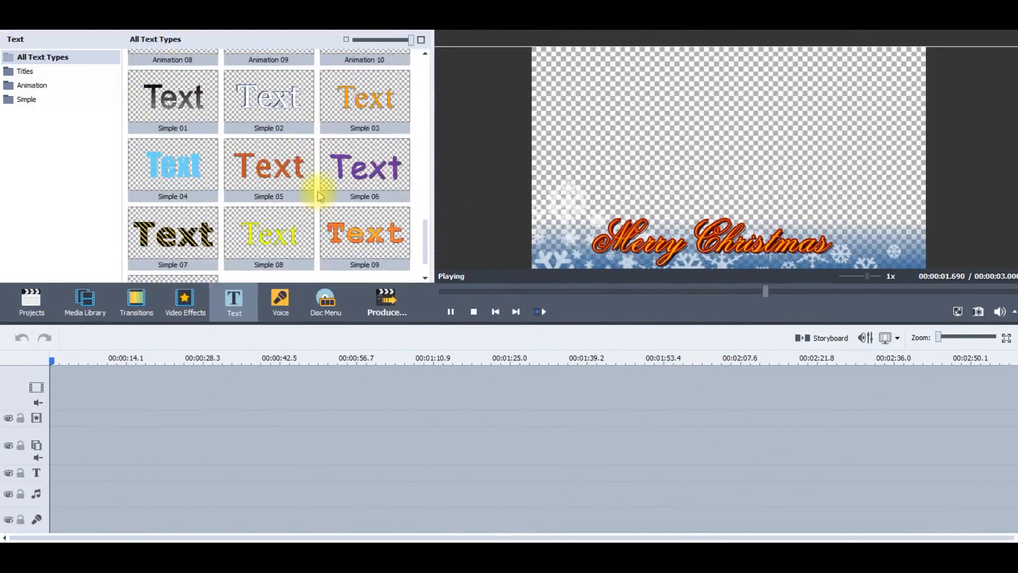
Place the Simple 09 text preset at the start of the text track and move the playhead into the clip.
scroll(351, 199, up, 3)
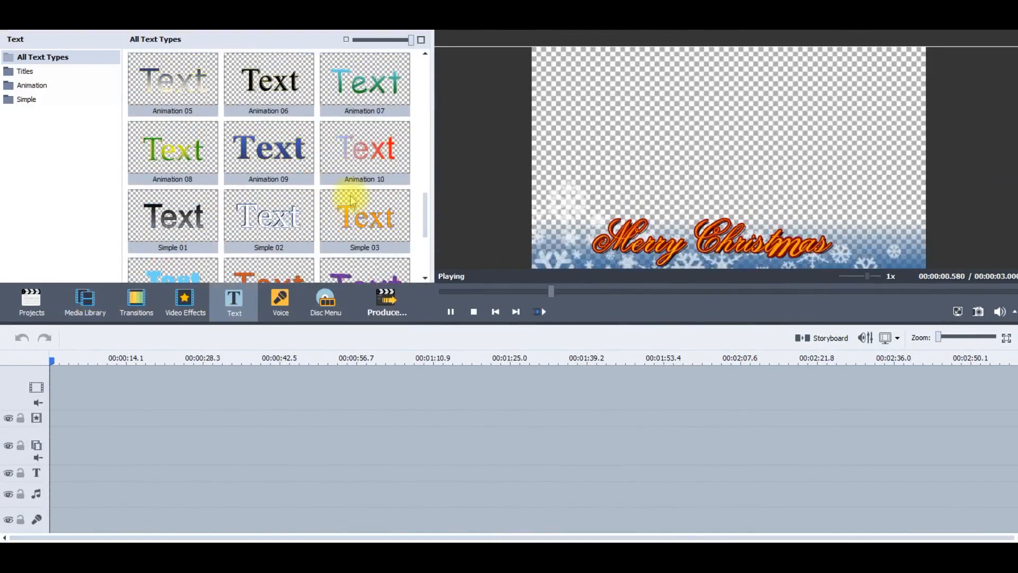
scroll(351, 200, down, 3)
click(367, 175)
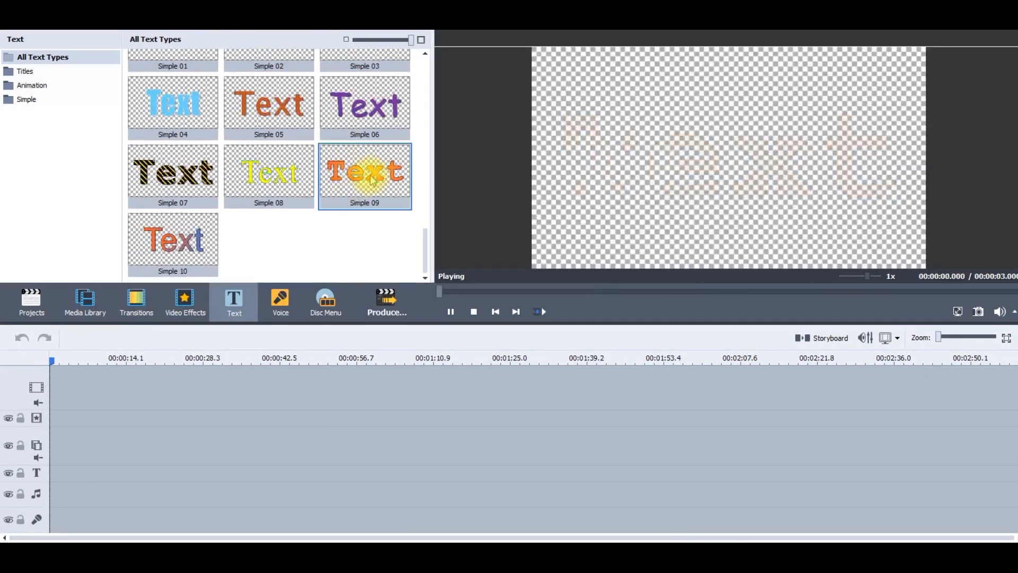
drag(372, 179, 53, 469)
click(543, 438)
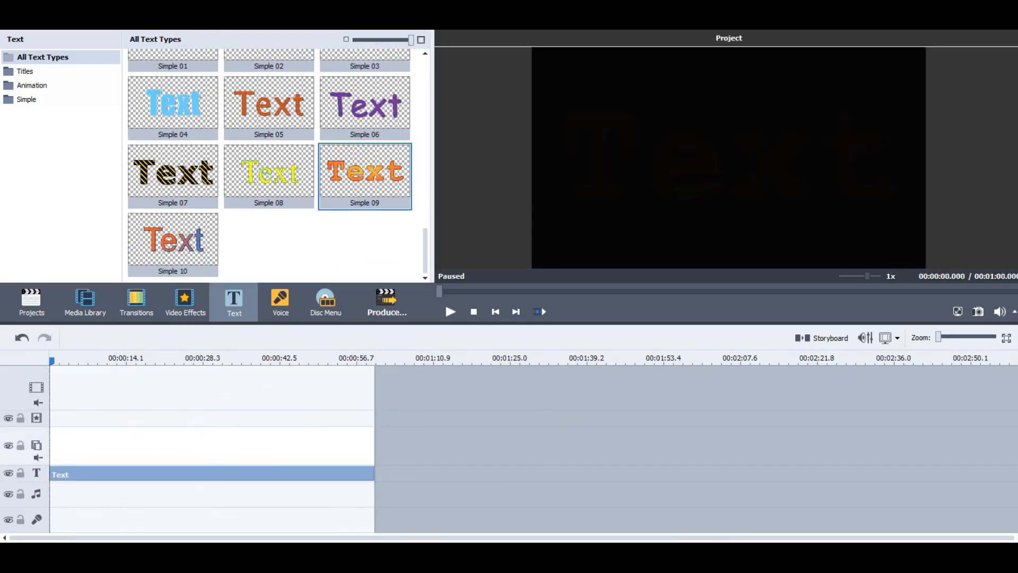
click(113, 388)
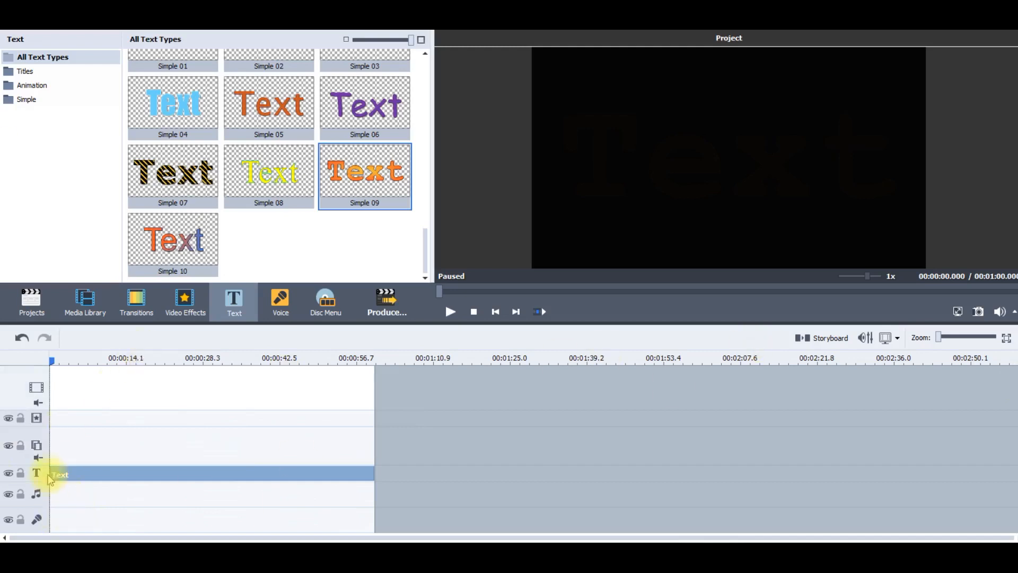
click(119, 358)
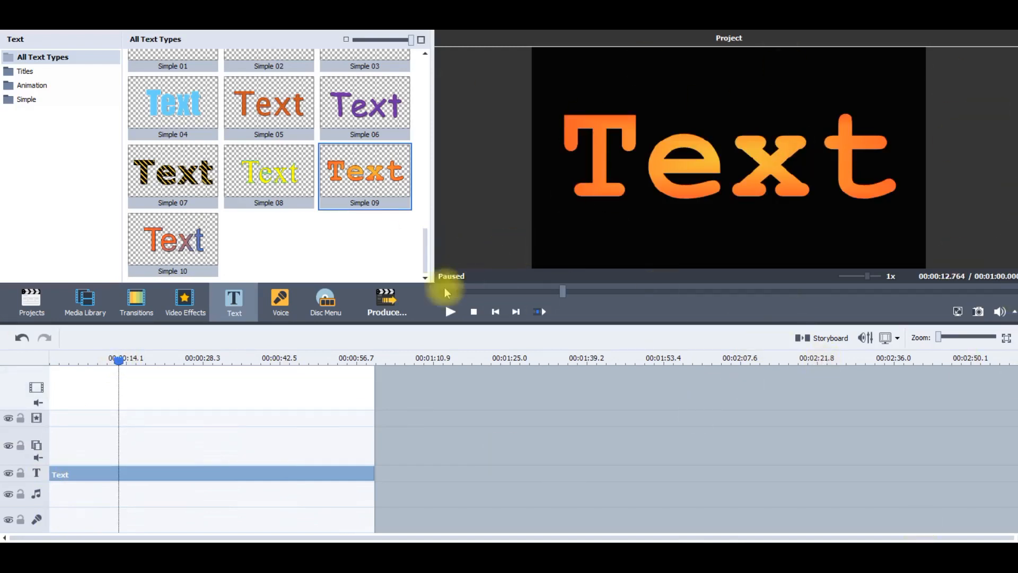
Shorten the text clip on the timeline to about 14 seconds by trimming its end.
click(110, 476)
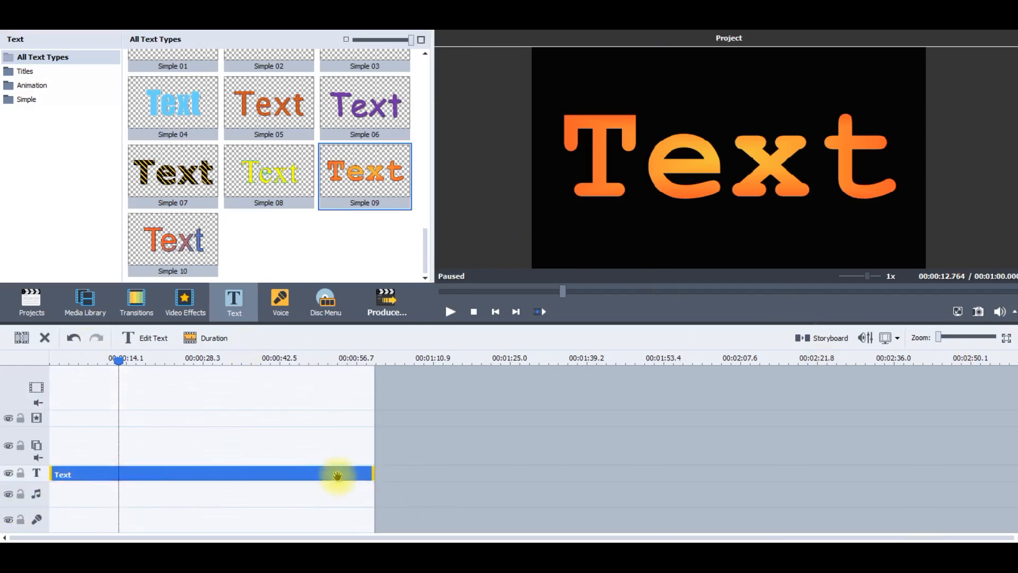
drag(376, 476, 139, 474)
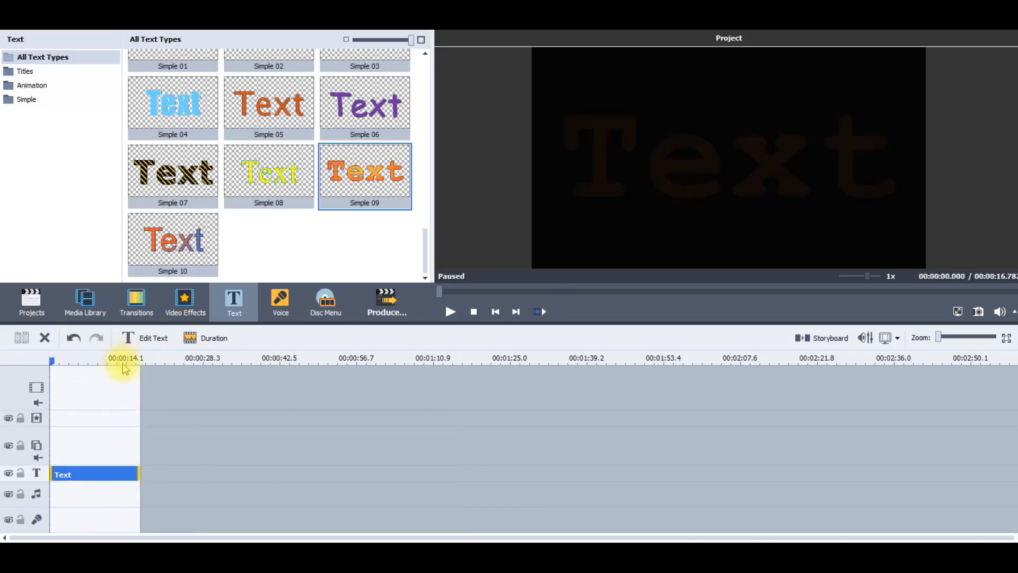
drag(86, 473, 125, 474)
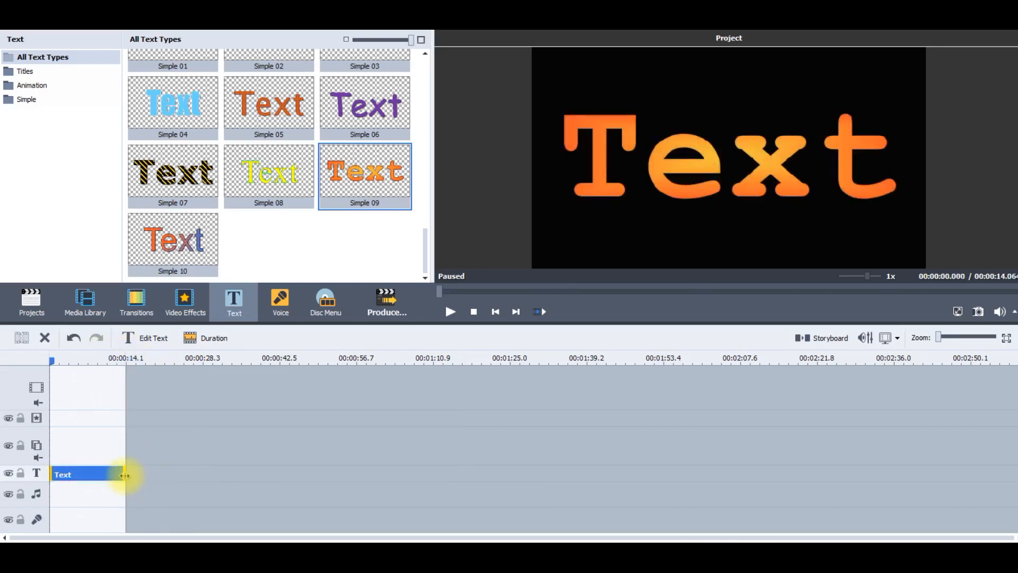
Open the text clip for editing and set its font size to 64.
drag(942, 342, 985, 349)
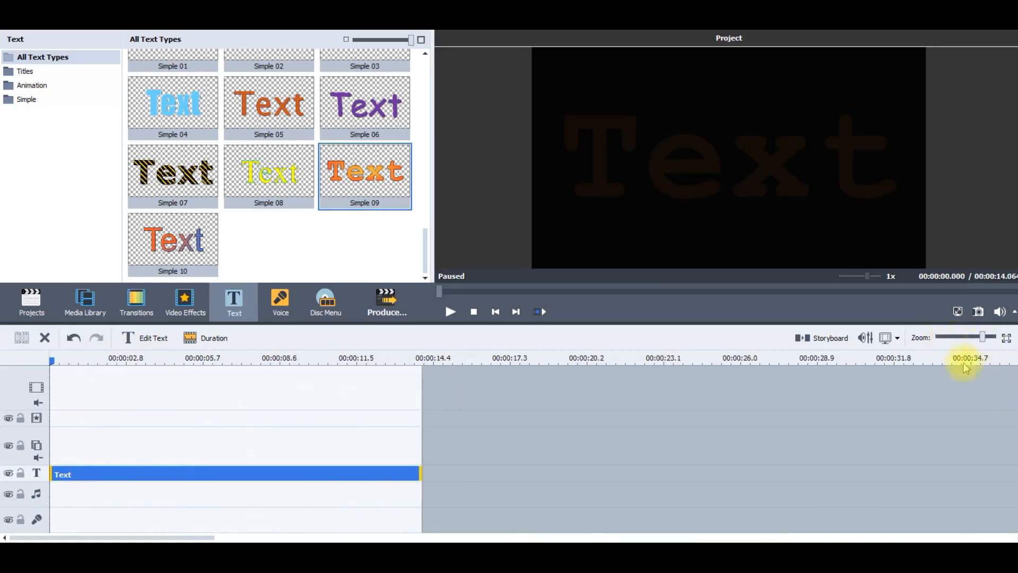
click(103, 476)
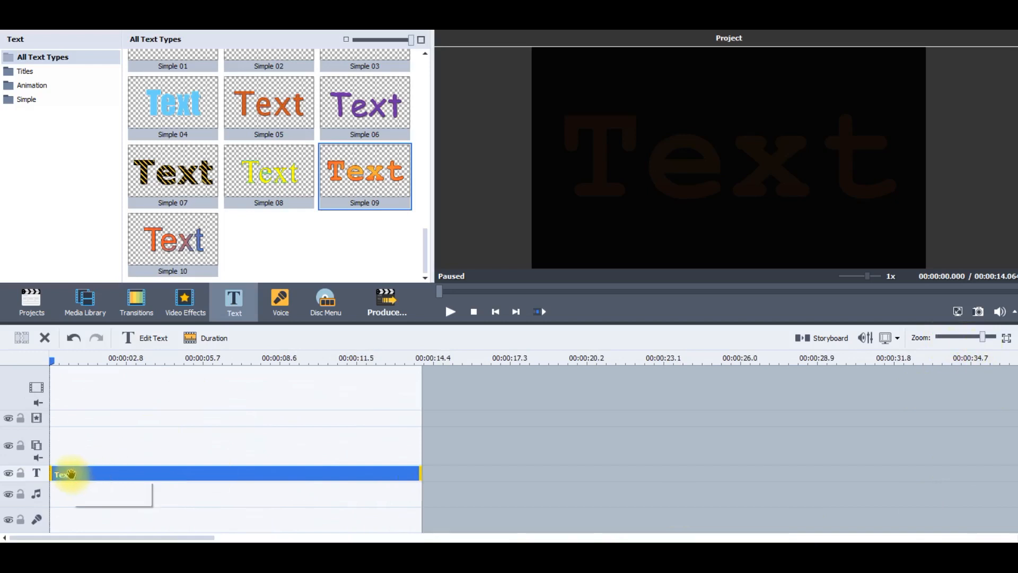
right_click(177, 477)
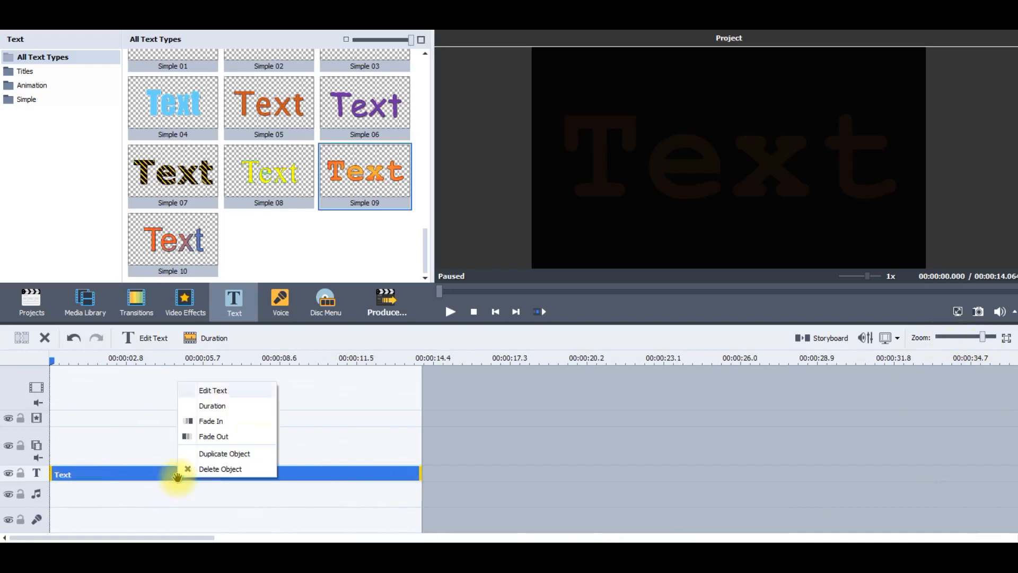
click(213, 391)
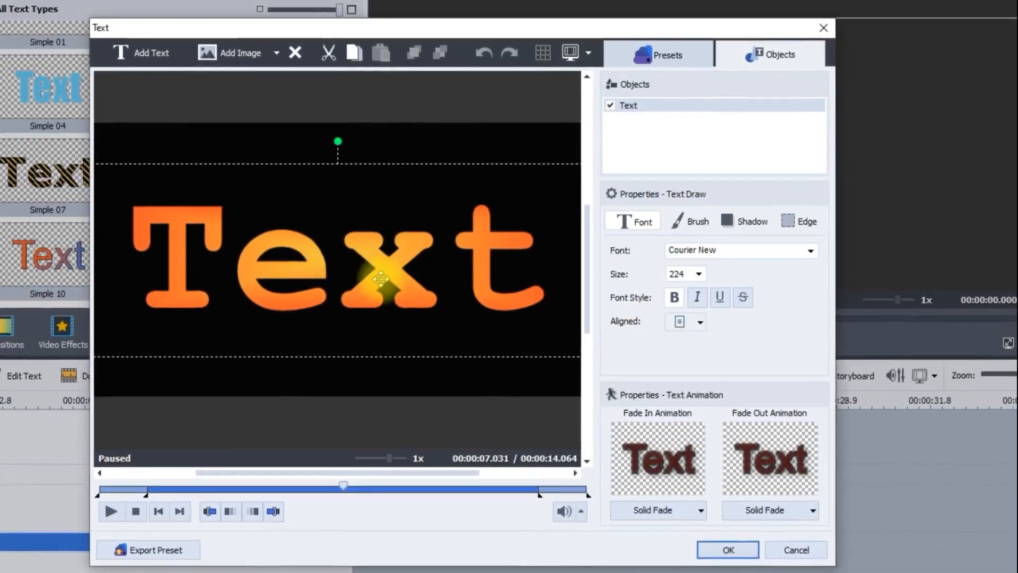
click(701, 277)
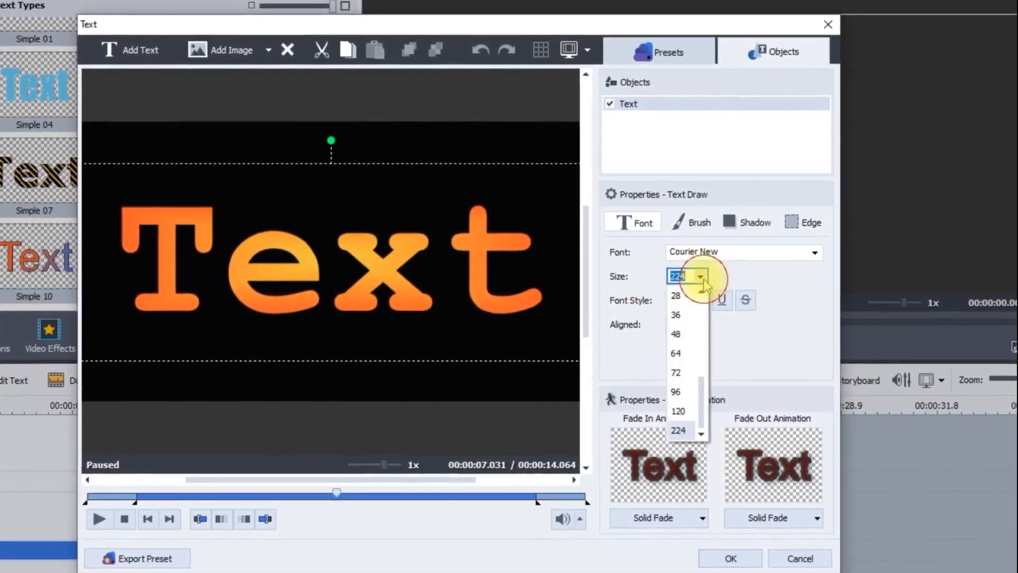
click(691, 365)
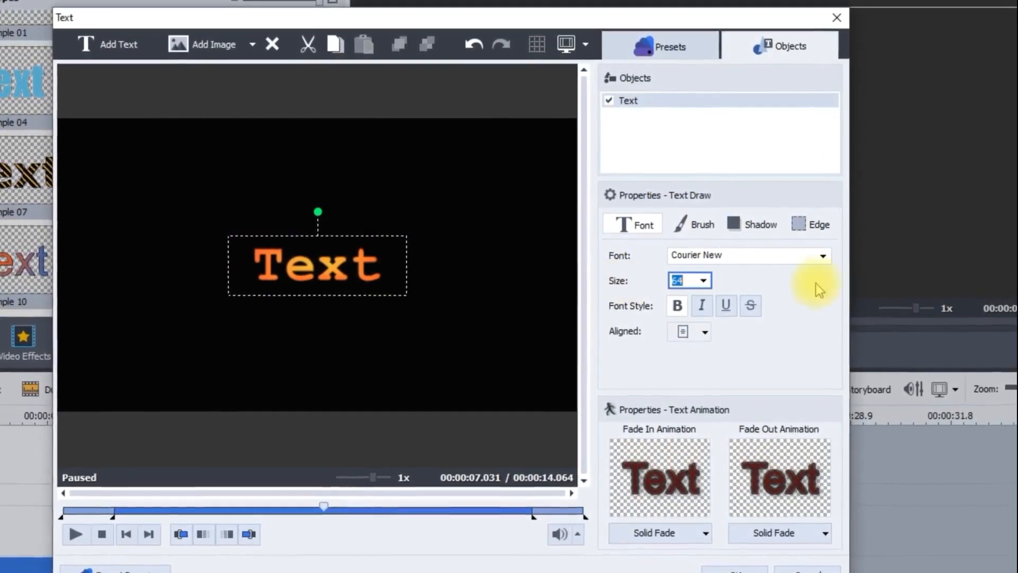
Replace the placeholder wording with "Ini Text Yang Mau Saya Tampilkan".
click(352, 264)
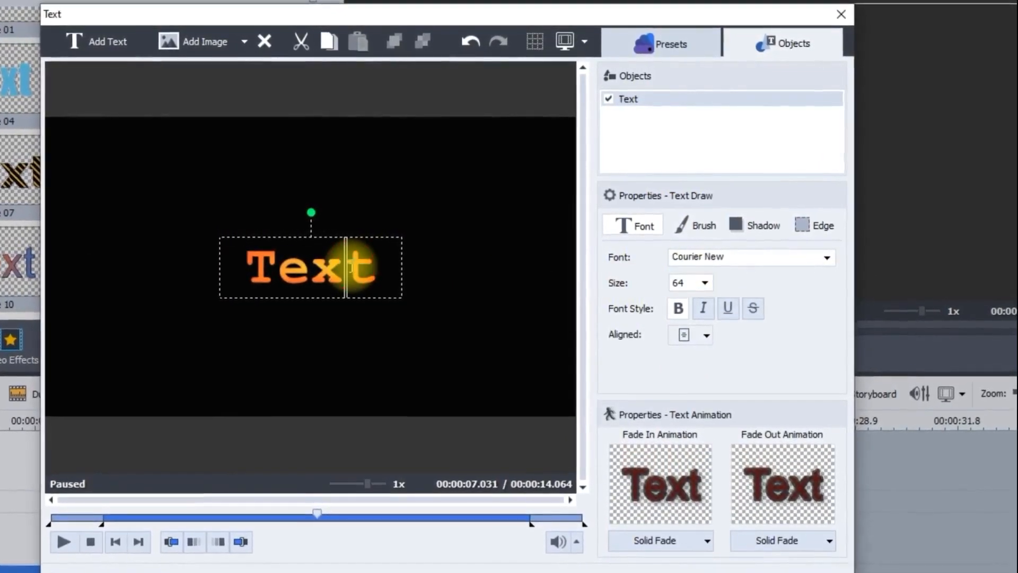
key(BackSpace)
key(BackSpace)
key(BackSpace)
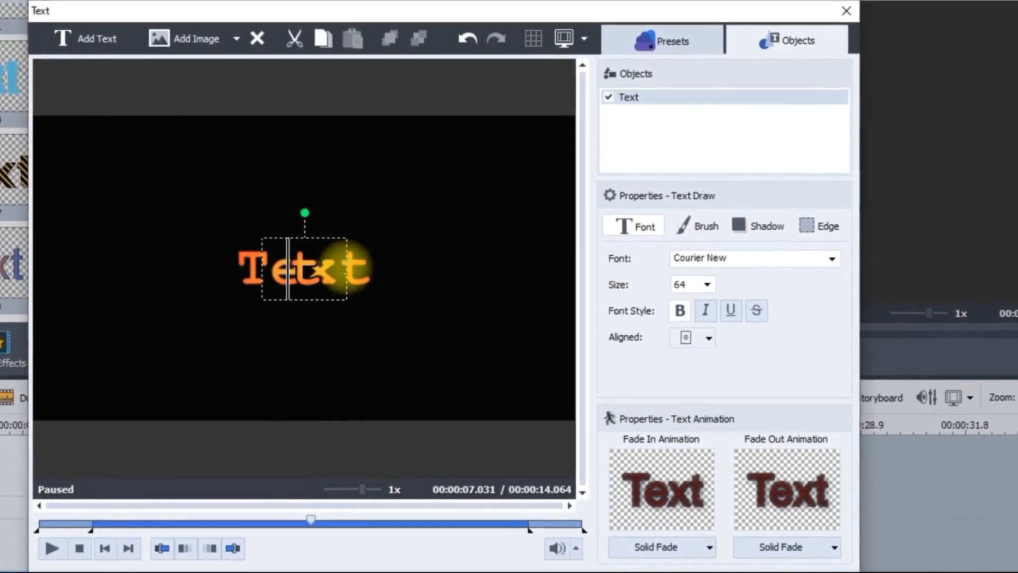
key(Delete)
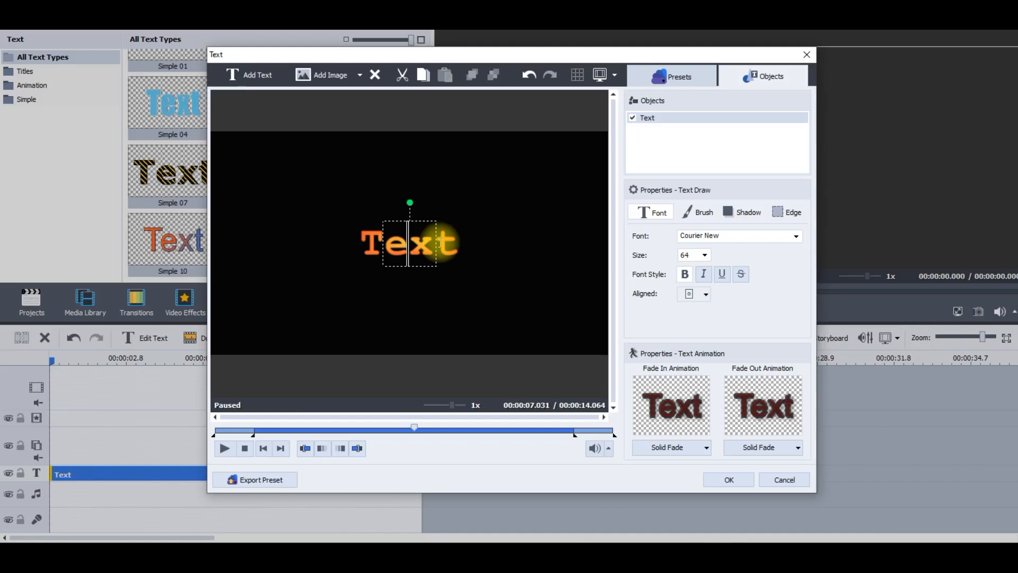
text(ni Text)
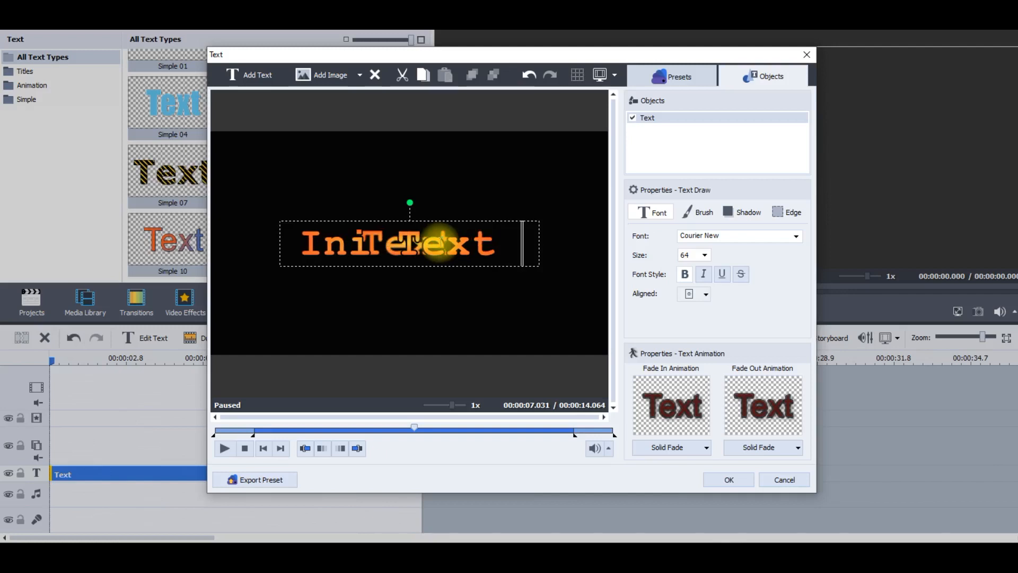
text( Yang Mau Saya Tam)
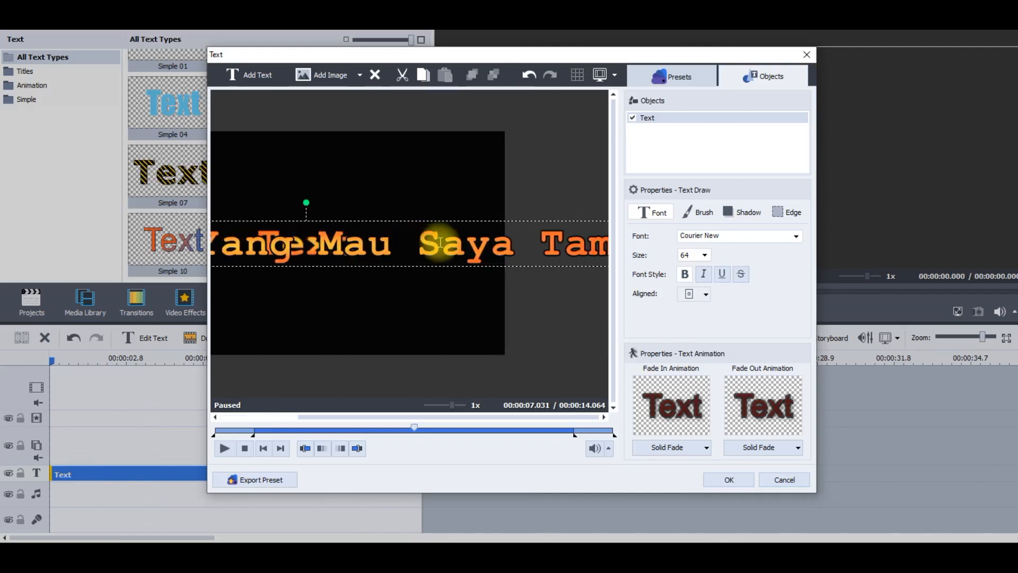
text(pilkan)
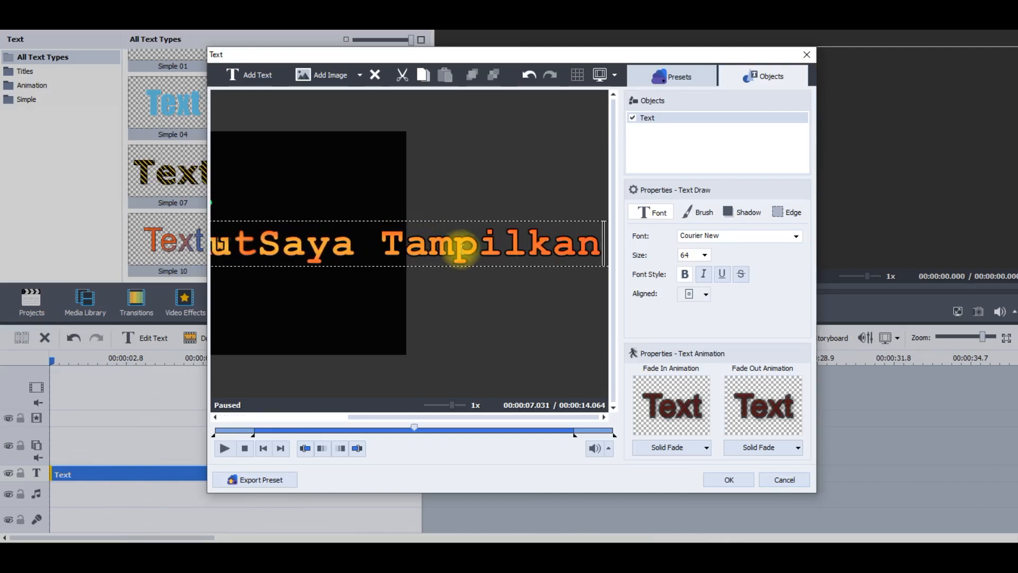
click(245, 297)
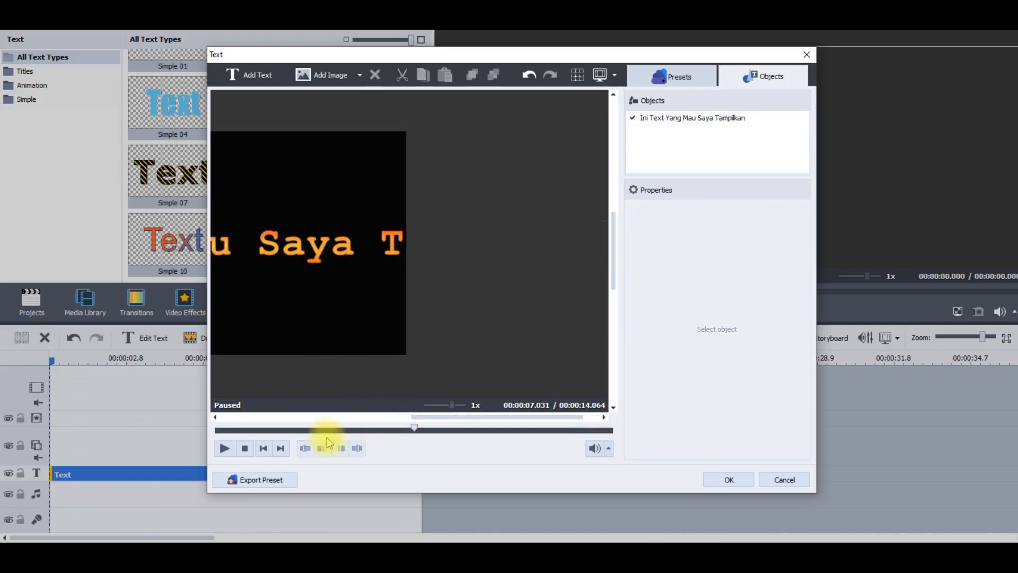
Set the title's font size to 28 and nudge the text slightly sideways within the frame.
click(294, 249)
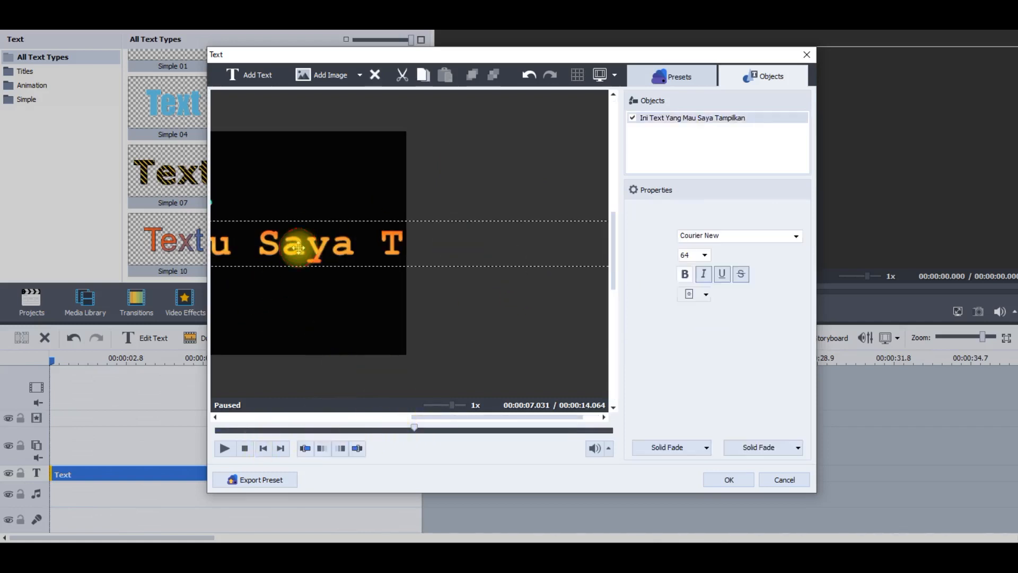
click(706, 256)
click(686, 271)
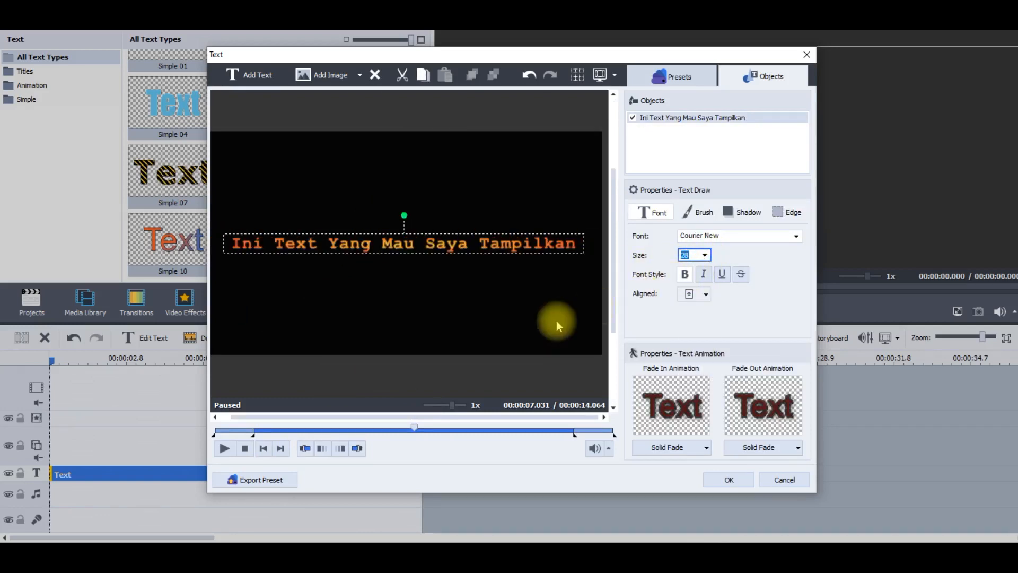
drag(446, 243, 448, 243)
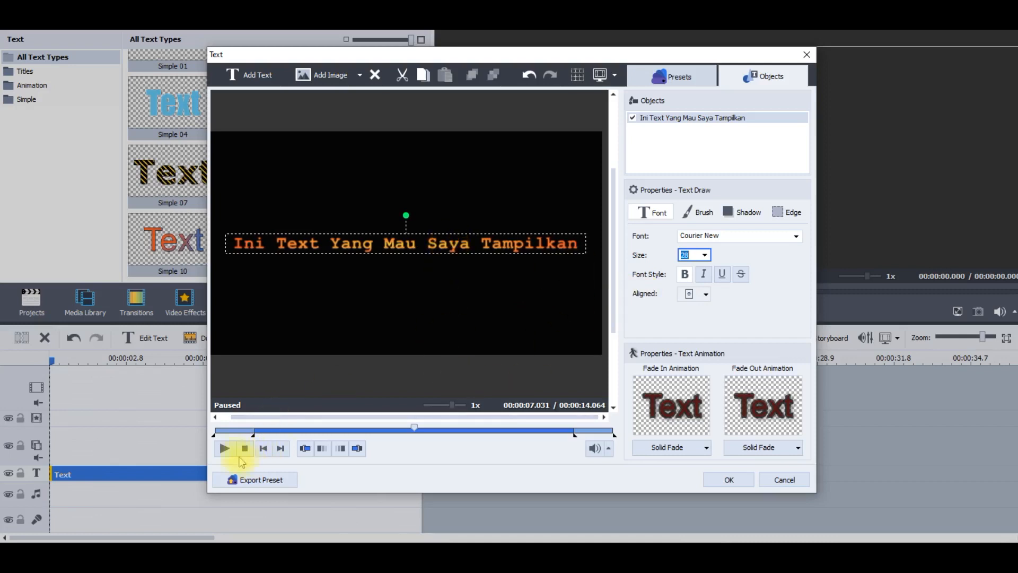
Preview the resized title in the text editor, including its fade-in from the start.
click(225, 451)
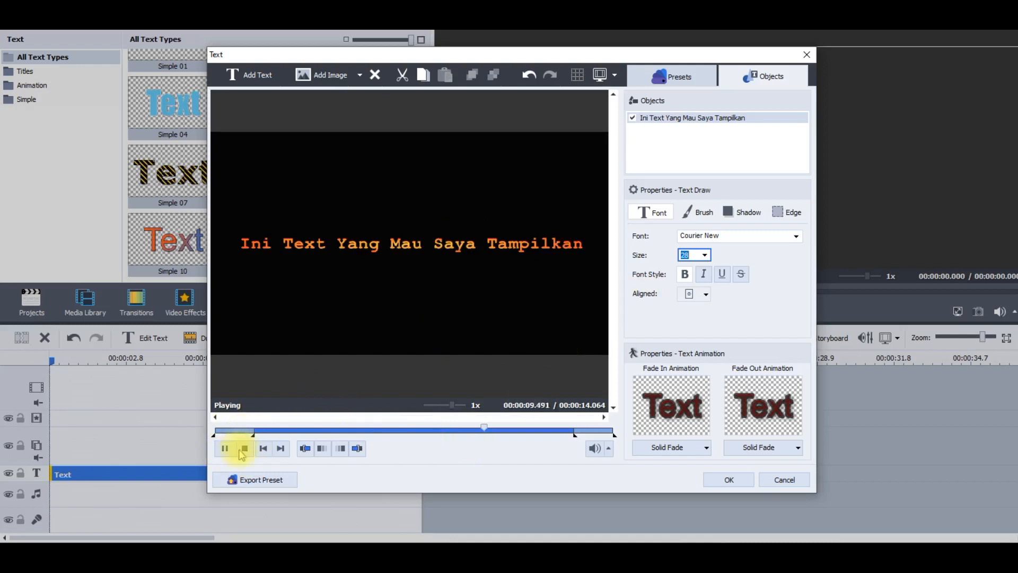
click(244, 449)
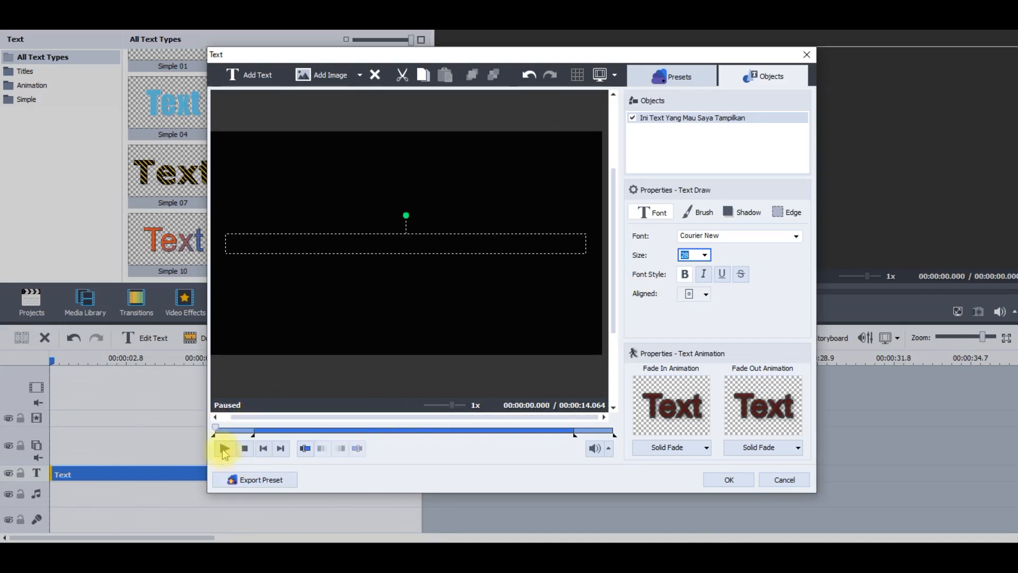
click(225, 450)
click(224, 449)
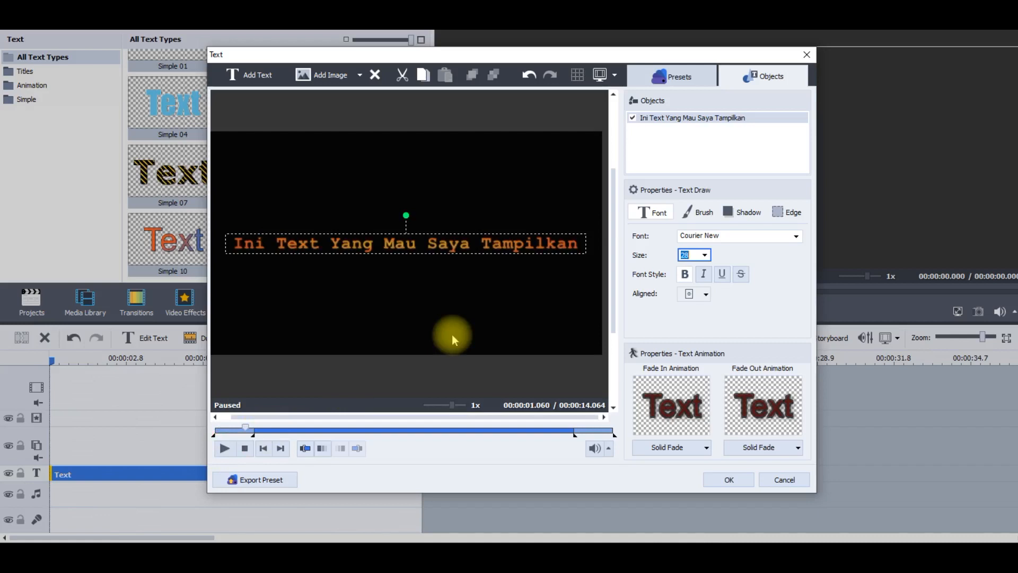
Set the title's fade-in animation to Machine Typing.
click(453, 323)
click(420, 249)
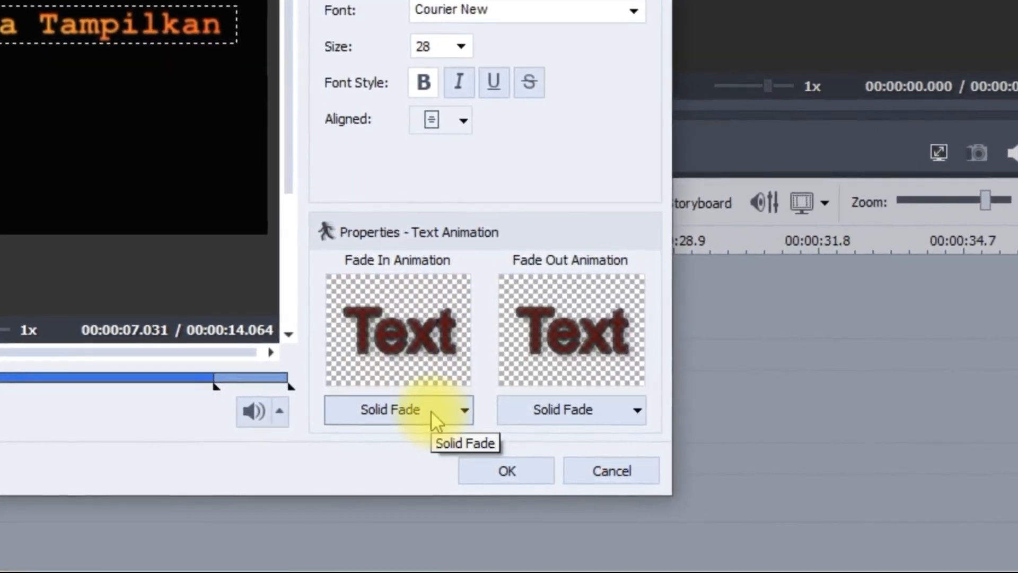
click(467, 411)
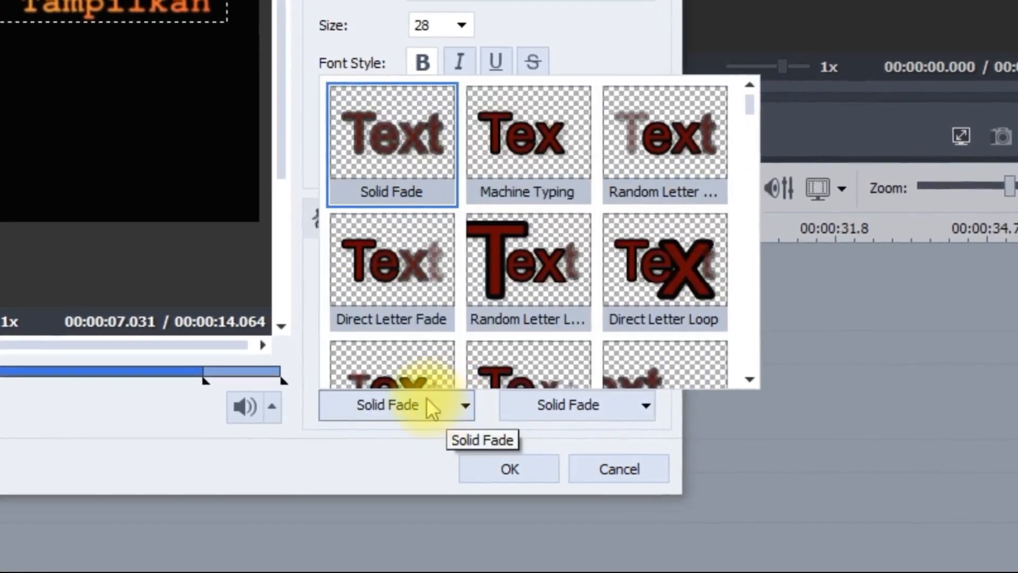
click(554, 127)
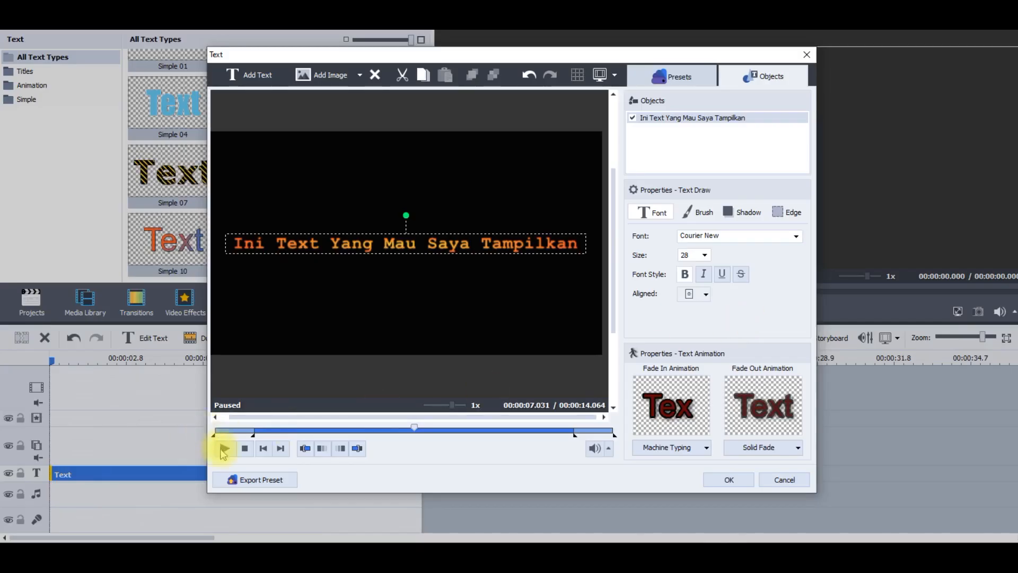
Preview the typing fade-in from the beginning of the clip and apply the text changes.
click(224, 449)
click(223, 450)
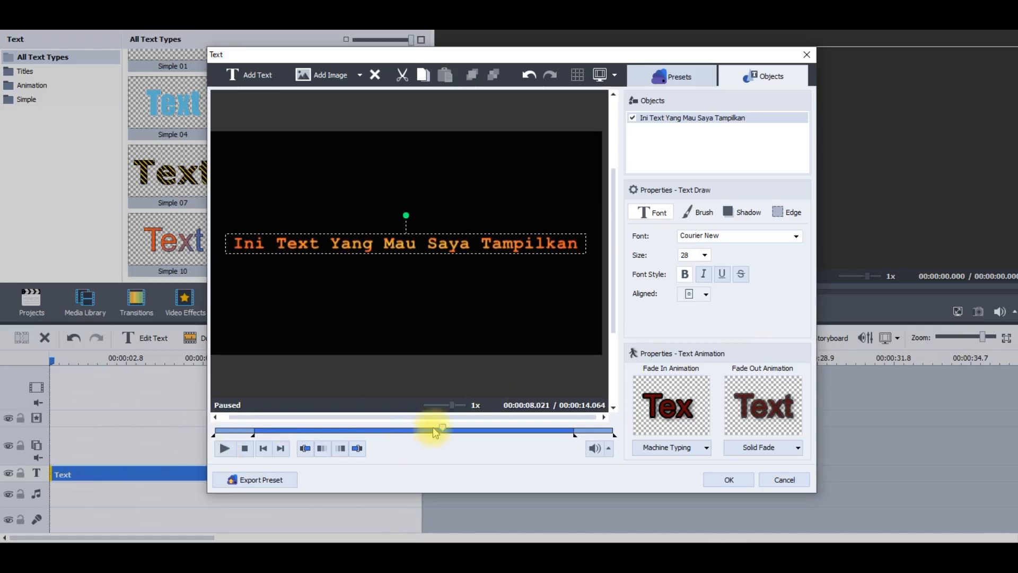
drag(233, 430, 199, 430)
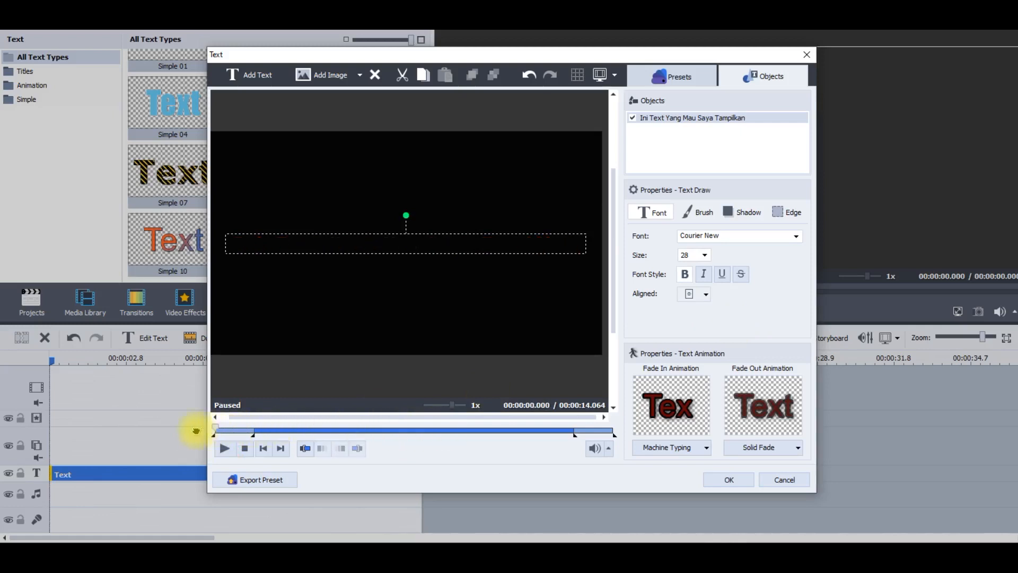
click(223, 450)
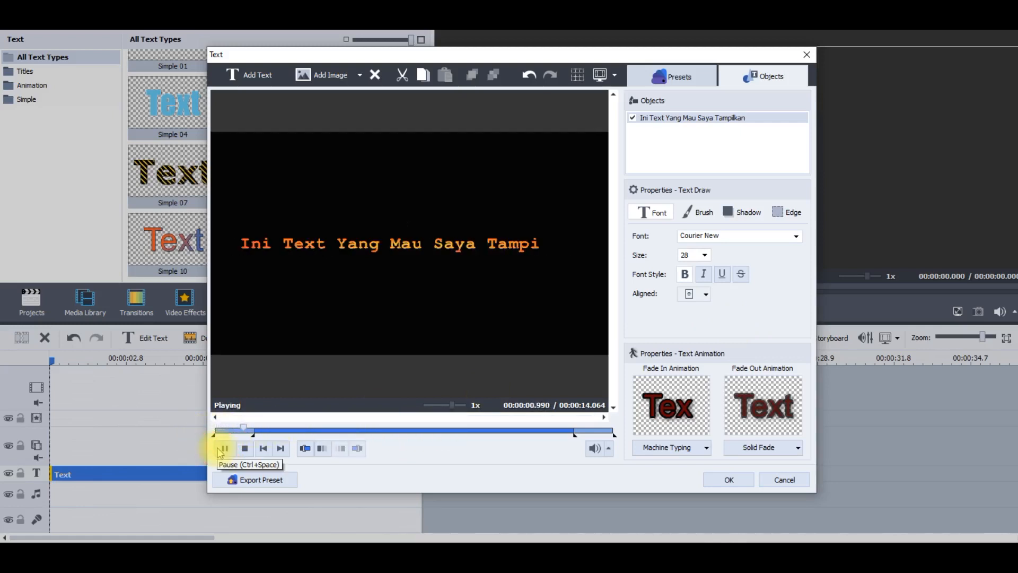
click(222, 450)
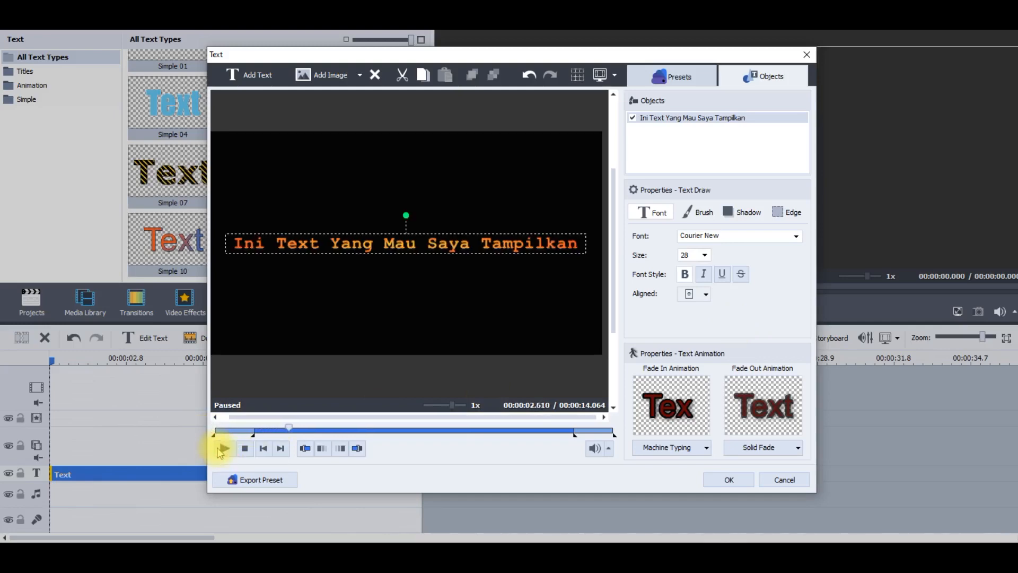
click(719, 480)
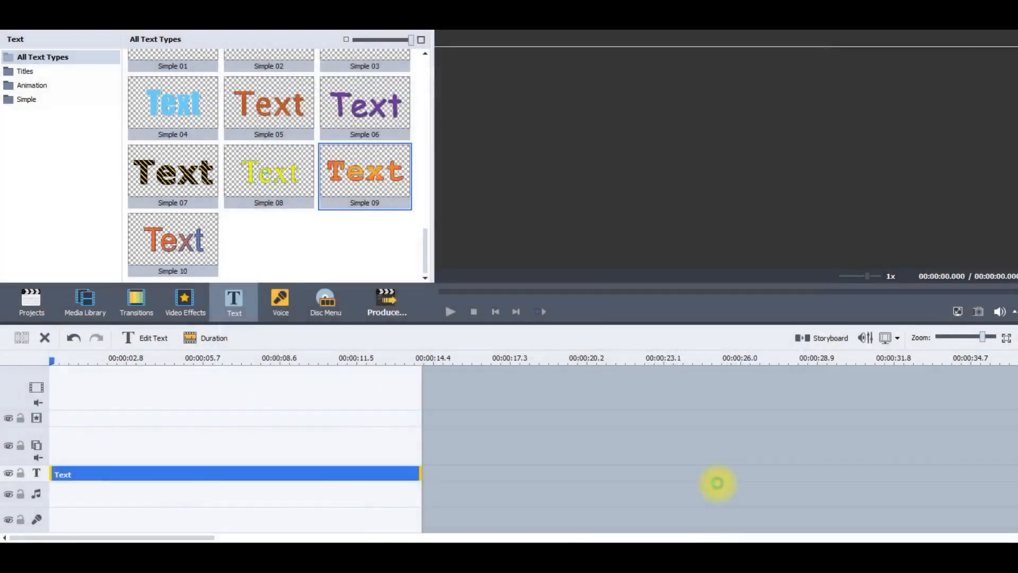
Preview the typed title on the timeline by playing it from the start and scrubbing through the clip.
click(79, 358)
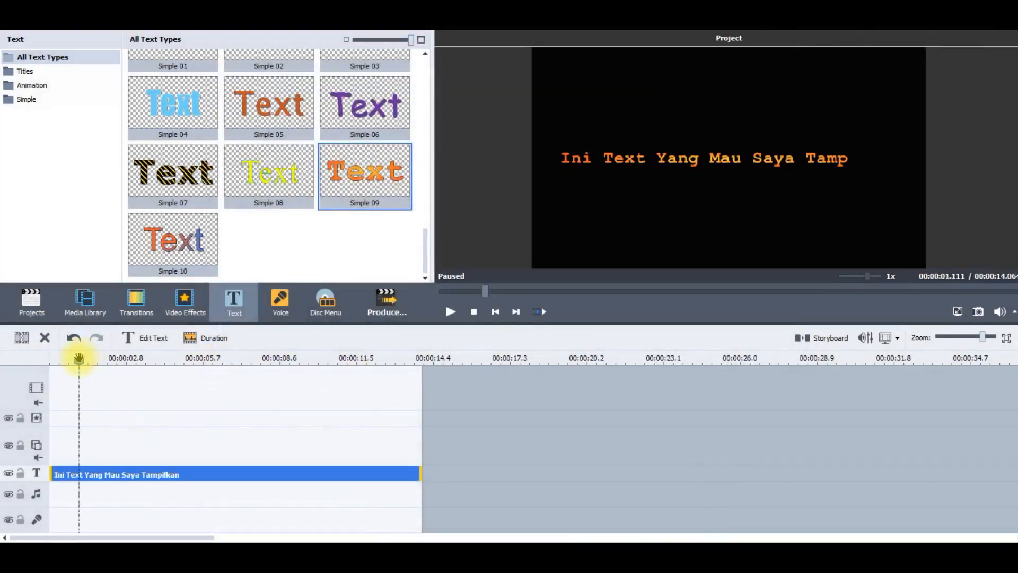
drag(79, 363, 9, 365)
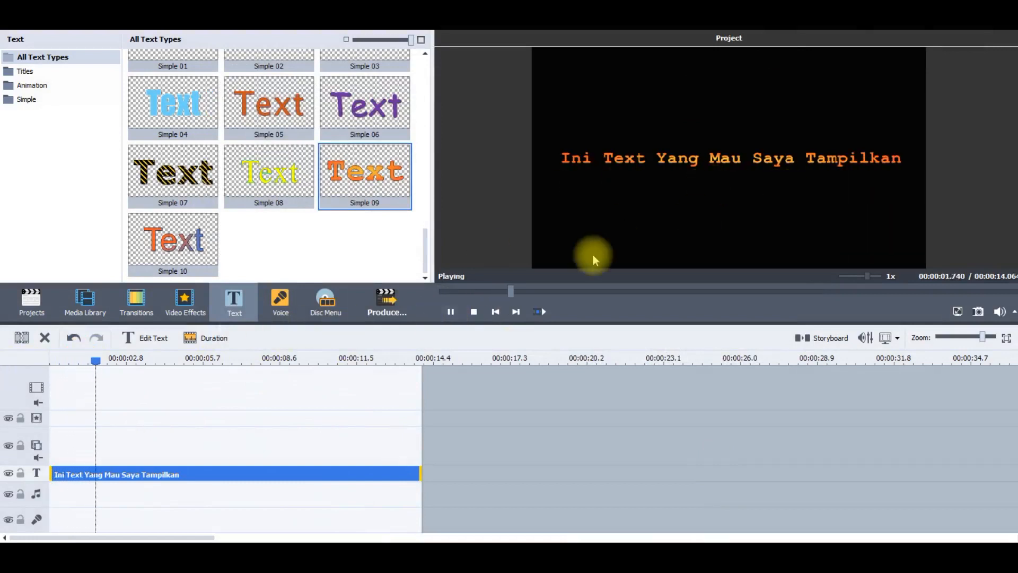
click(474, 312)
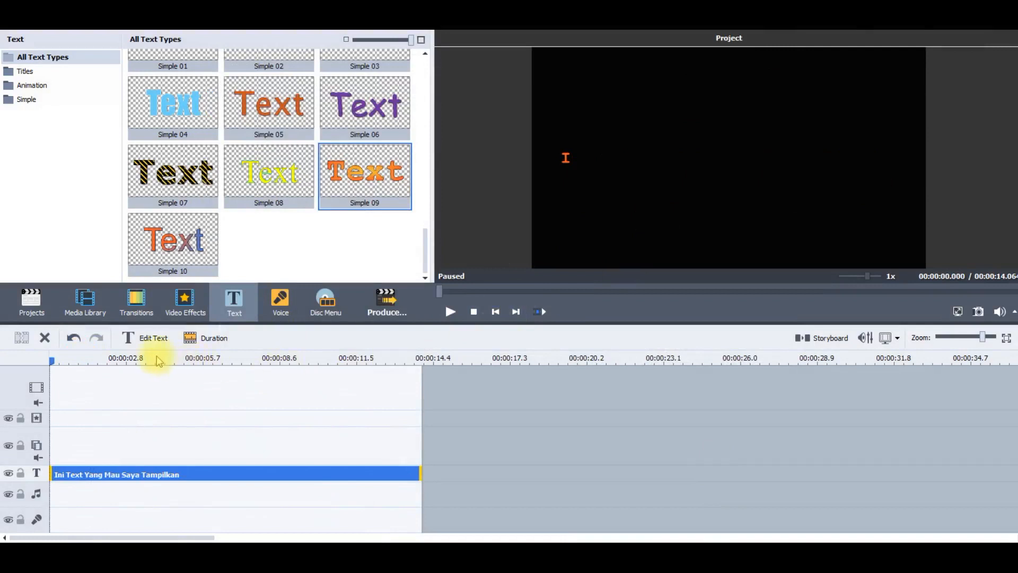
click(113, 362)
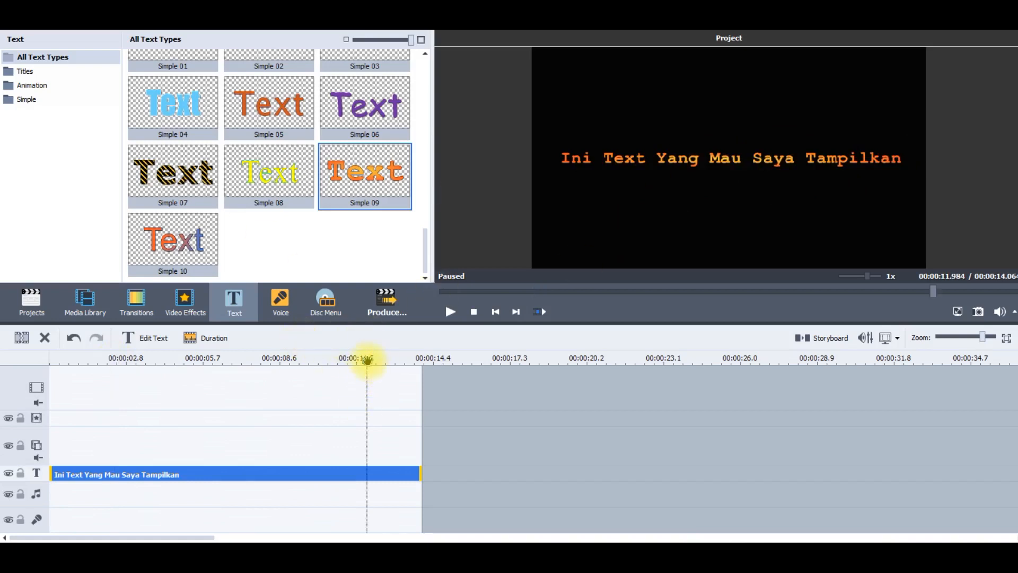
drag(185, 364, 148, 386)
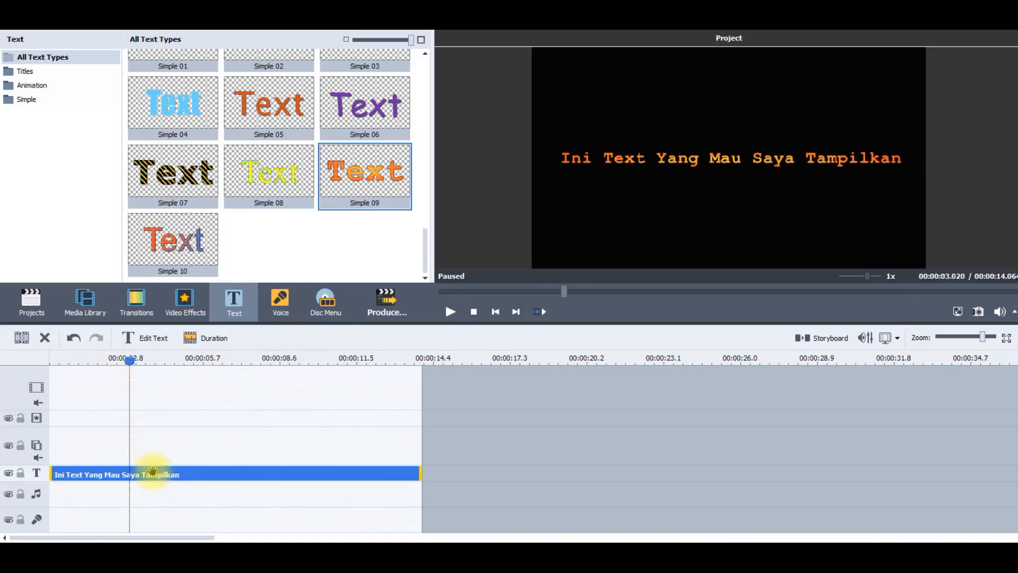
Open the timeline title for editing and play back its Machine Typing fade-in section.
right_click(153, 471)
click(210, 382)
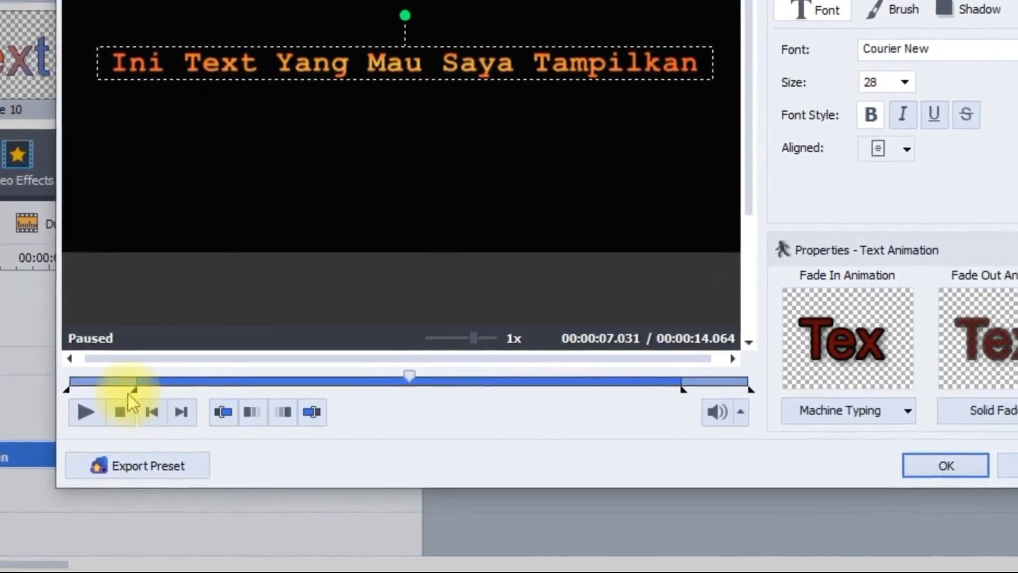
click(133, 390)
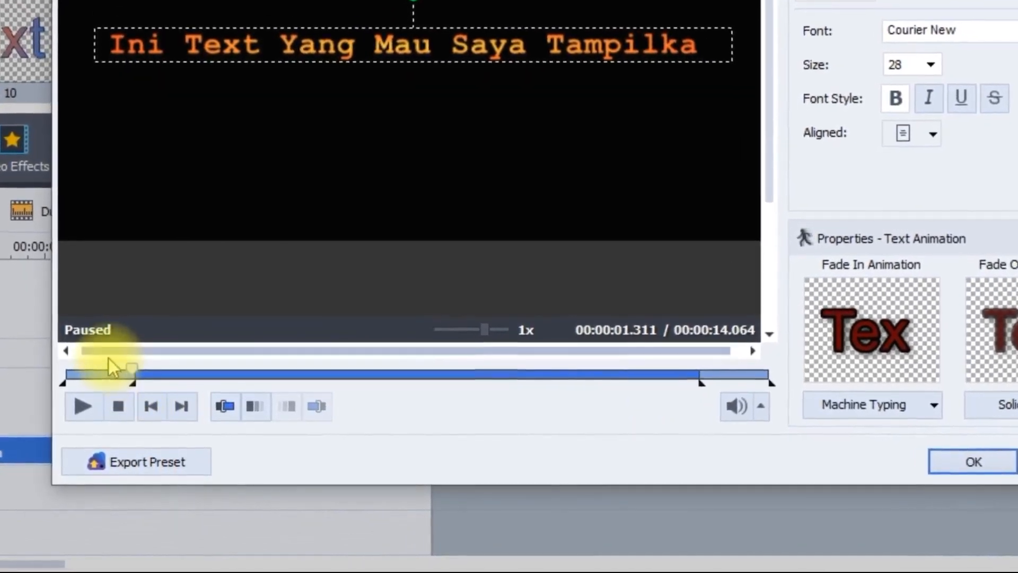
click(100, 374)
click(99, 365)
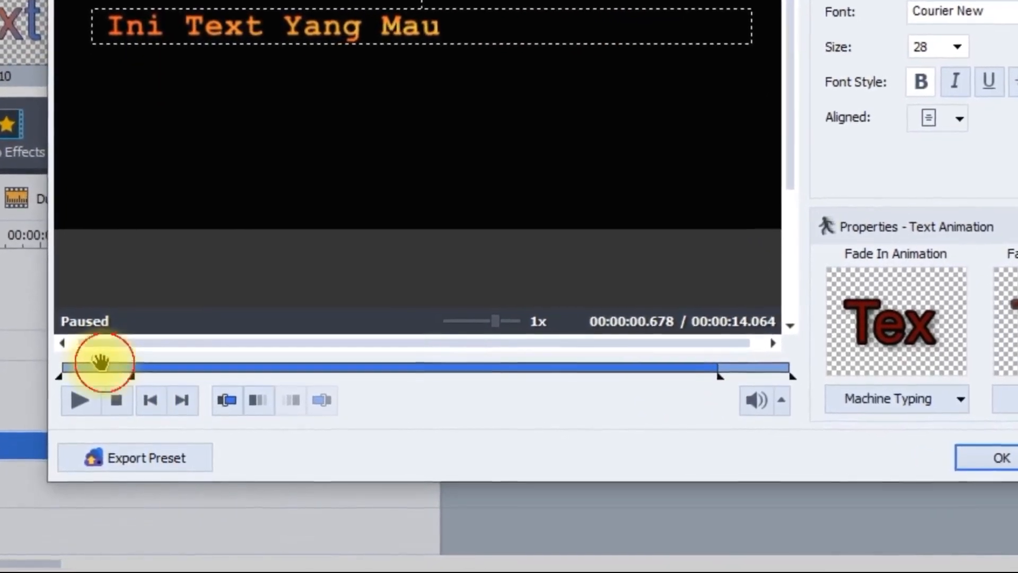
click(76, 396)
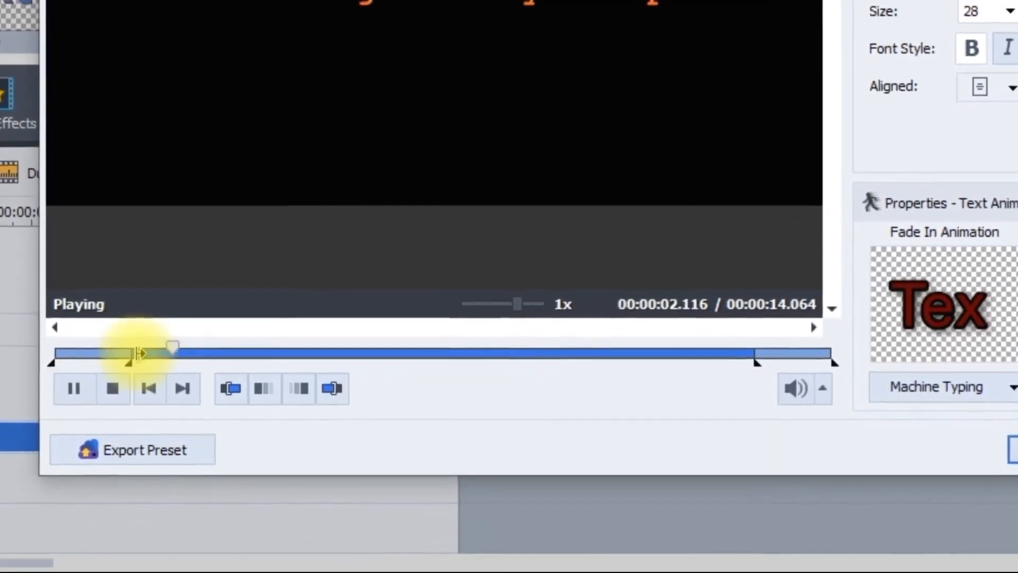
click(109, 386)
Lengthen the title's fade-in to about 12.5 seconds, stretching its end up to the start of the fade-out.
click(128, 354)
click(156, 341)
drag(153, 339, 807, 344)
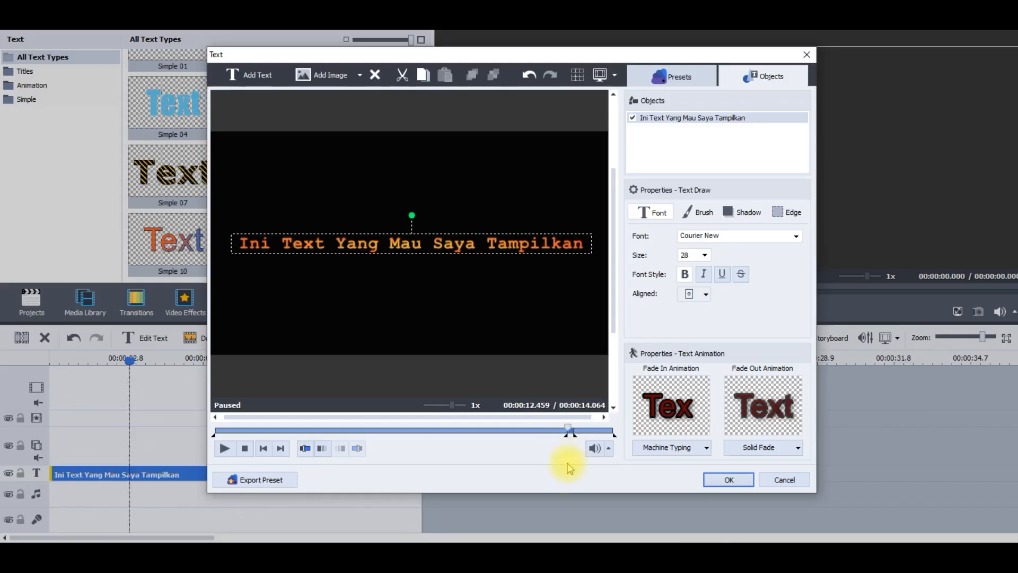
Preview the slower typing animation in the text editor, then stop playback.
click(486, 430)
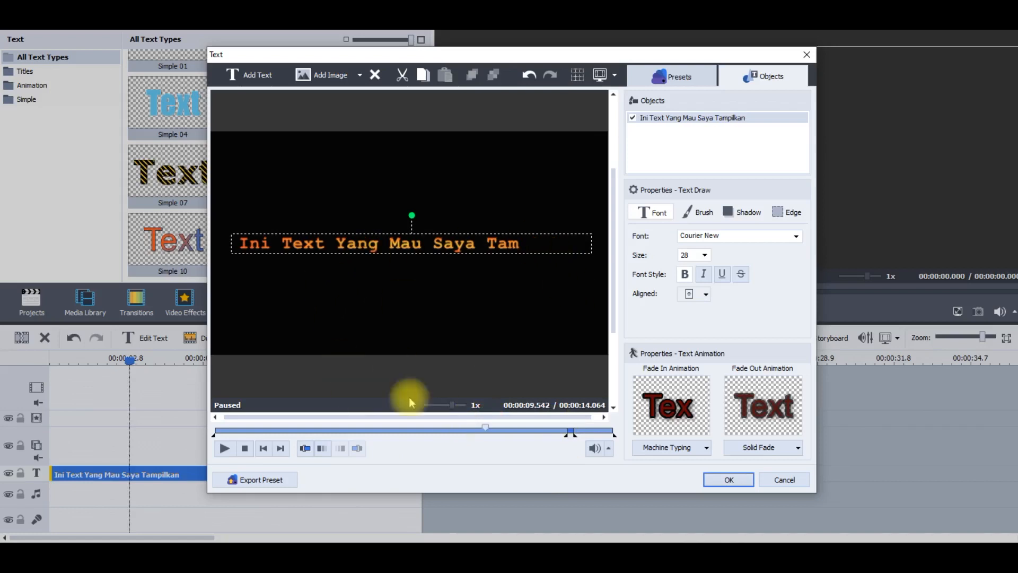
click(471, 428)
click(225, 448)
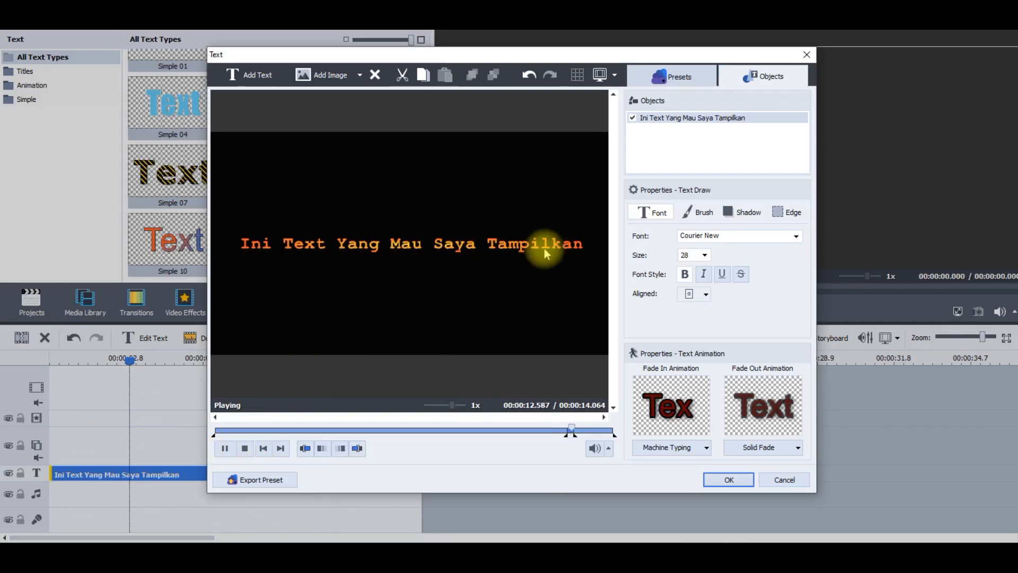
click(245, 448)
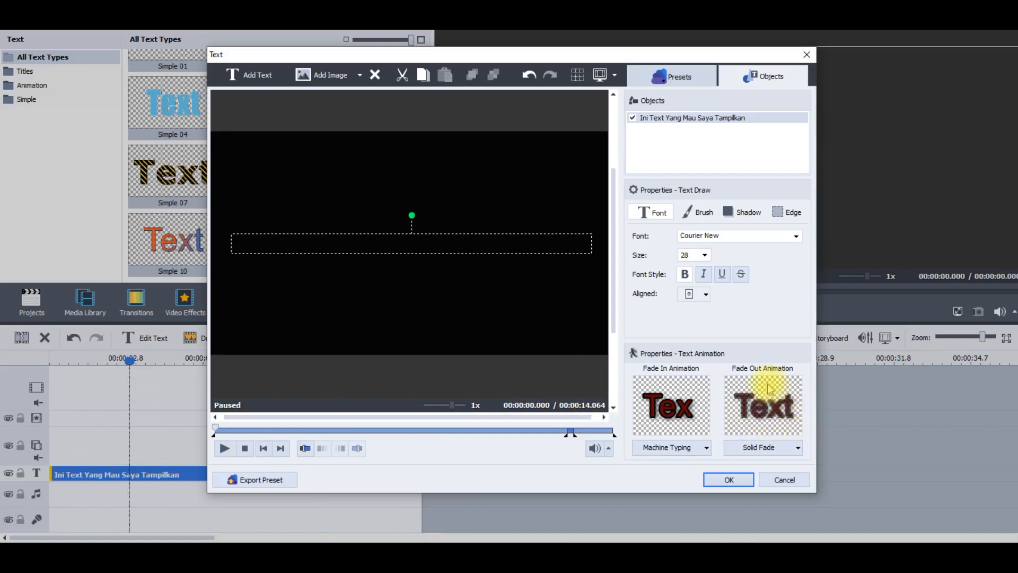
Choose Solid Fade as the title's fade-out animation and apply the text changes.
click(797, 449)
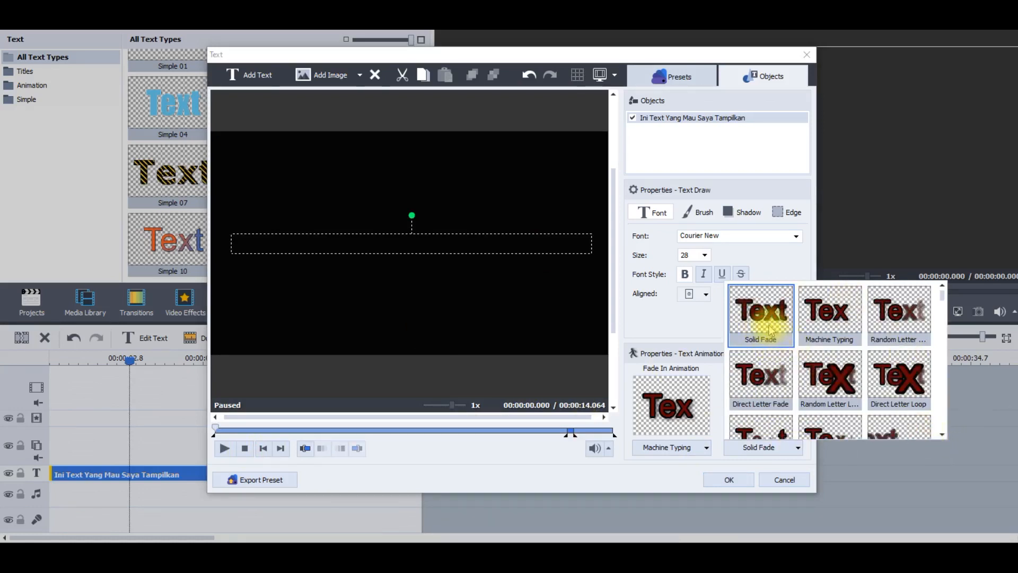
click(774, 345)
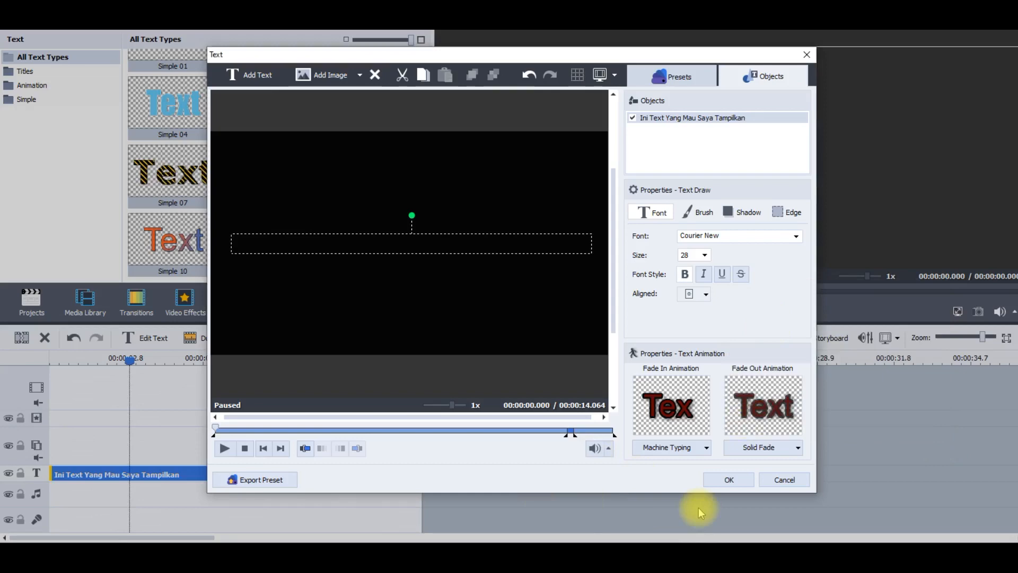
click(729, 479)
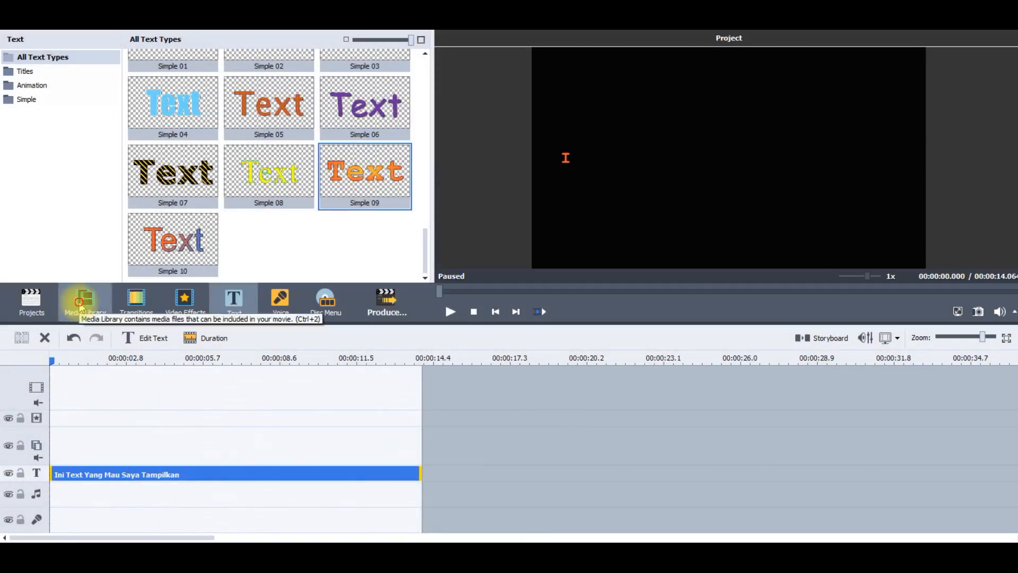
Import the typewriter-1 sound file into the media library and place it at the start of the audio track.
click(81, 308)
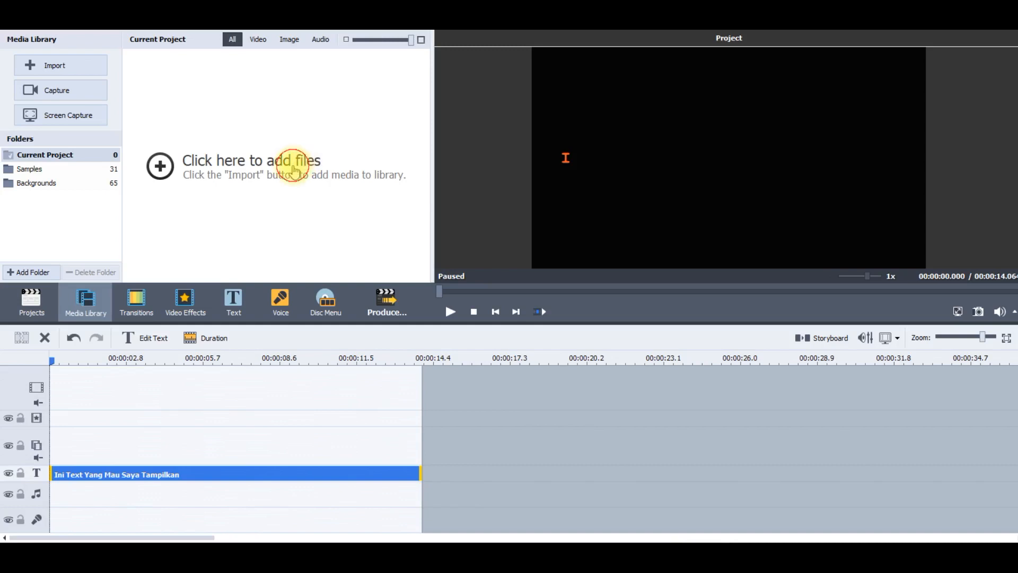
click(293, 171)
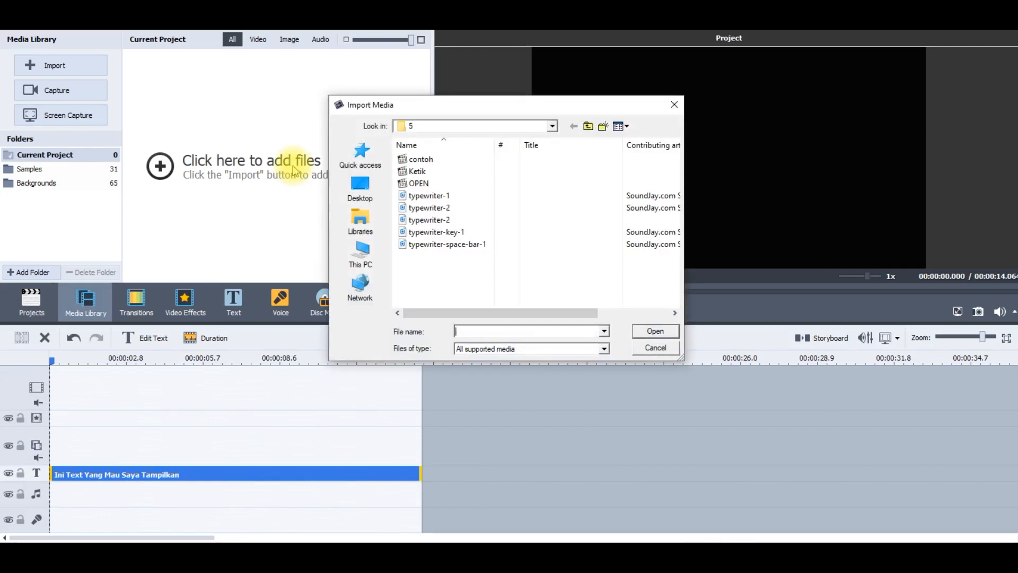
click(457, 196)
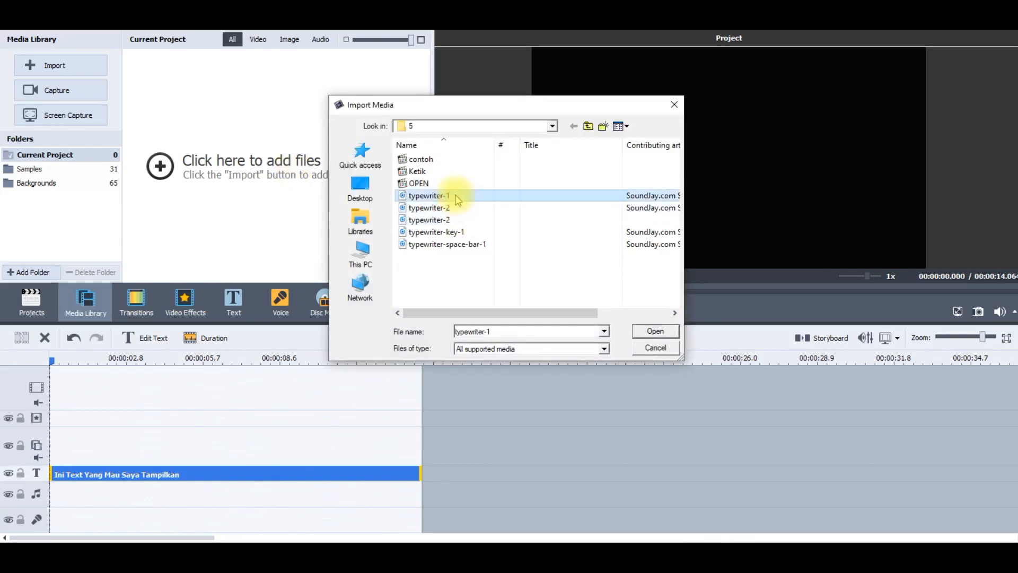
double_click(456, 196)
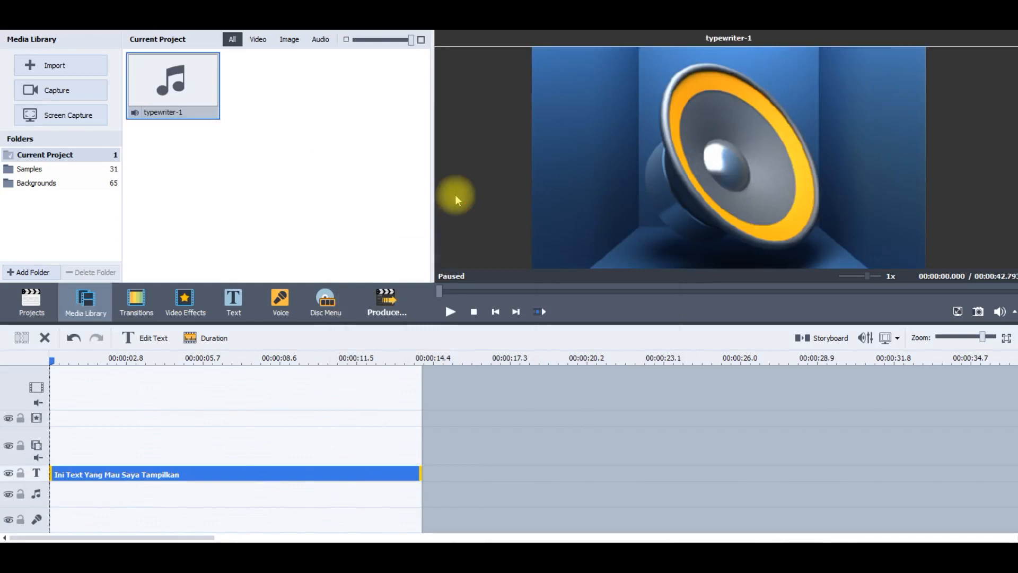
drag(178, 83, 50, 493)
Split the typewriter-1 audio where the title ends, at 00:00:14.064, and delete the surplus part.
click(426, 359)
drag(425, 360, 422, 360)
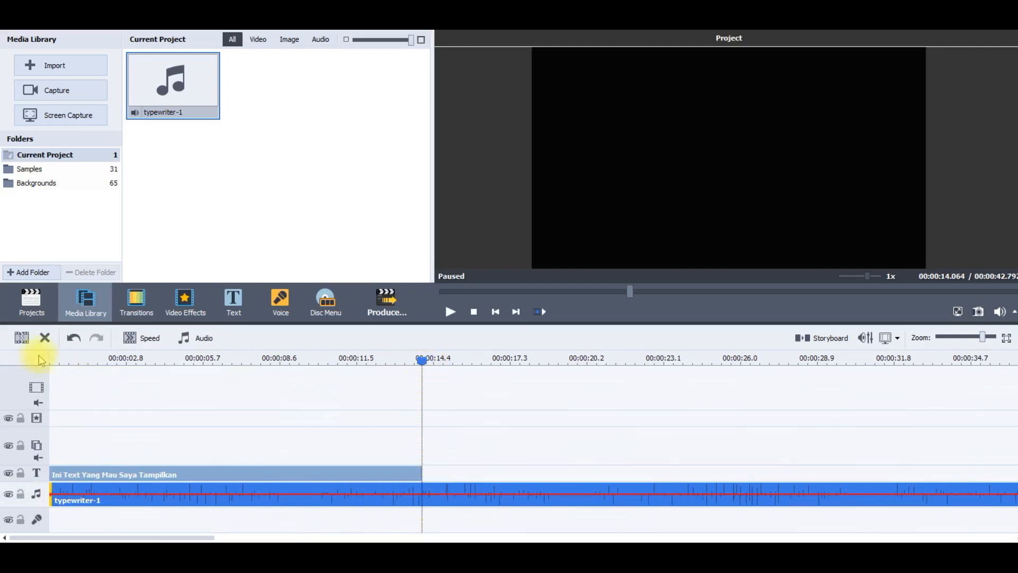
click(21, 338)
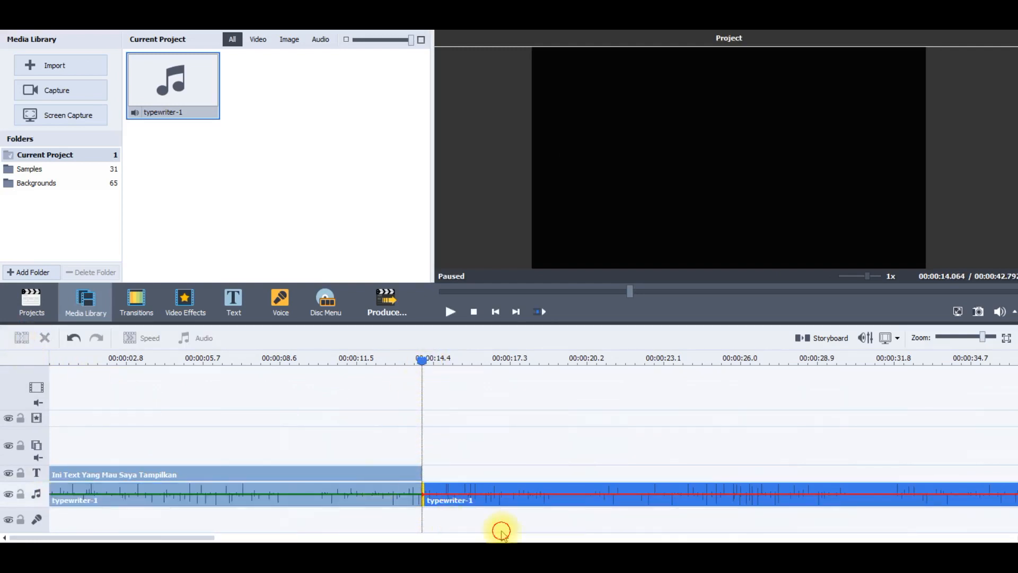
key(Delete)
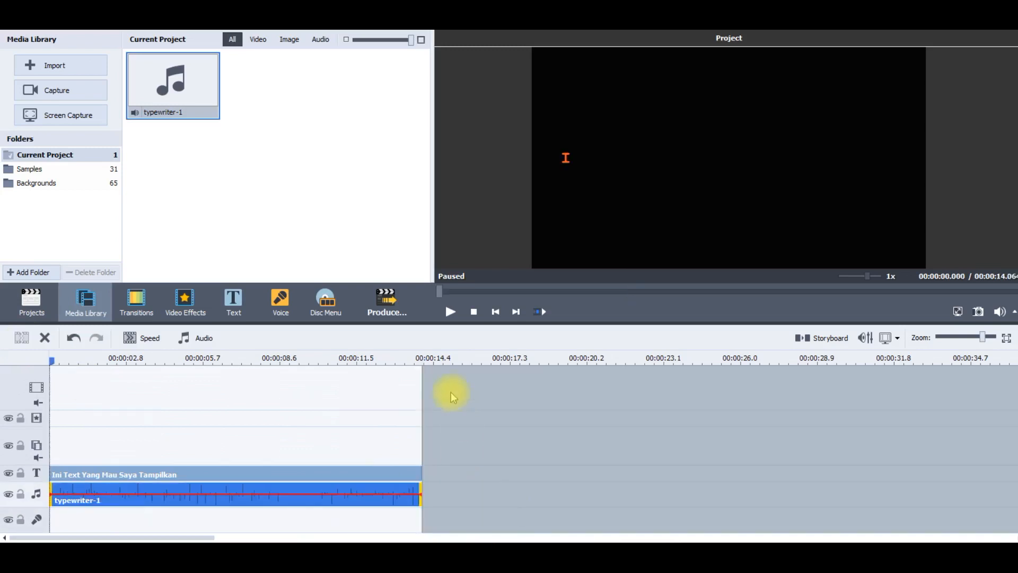
Play the project from the beginning to check the typing title together with the typewriter sound, then pause.
click(61, 361)
drag(60, 361, 21, 360)
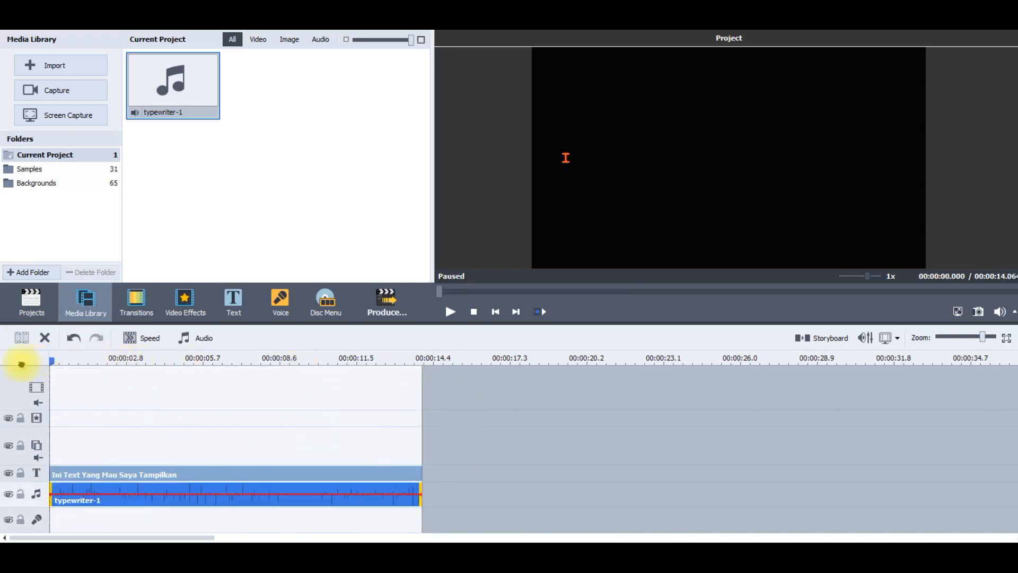
click(448, 313)
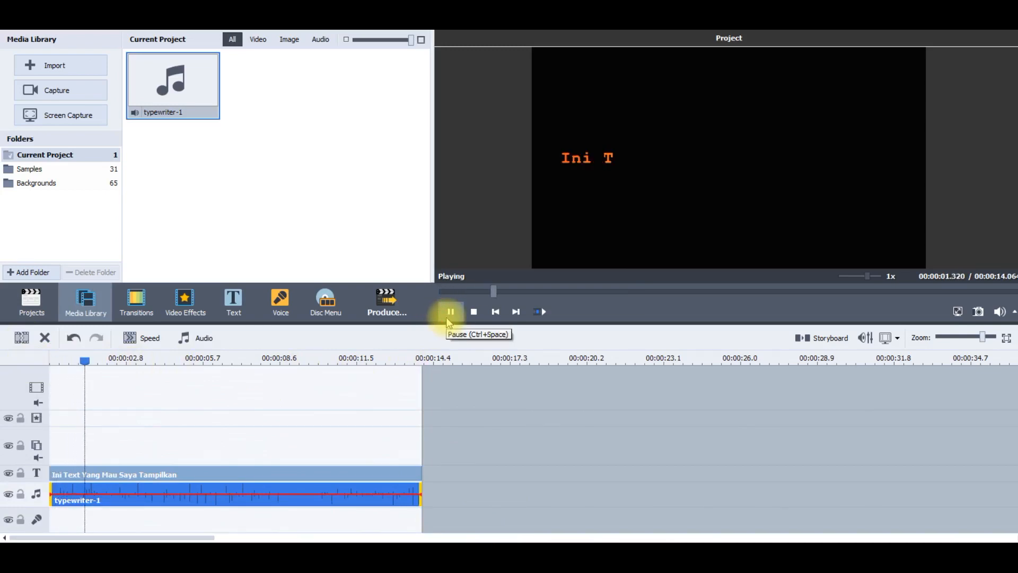
click(447, 319)
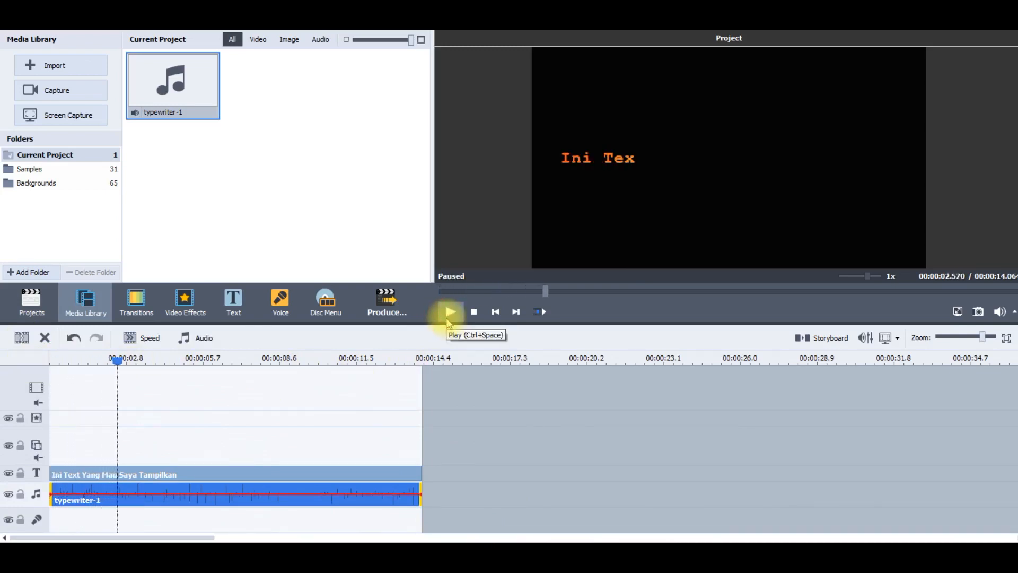